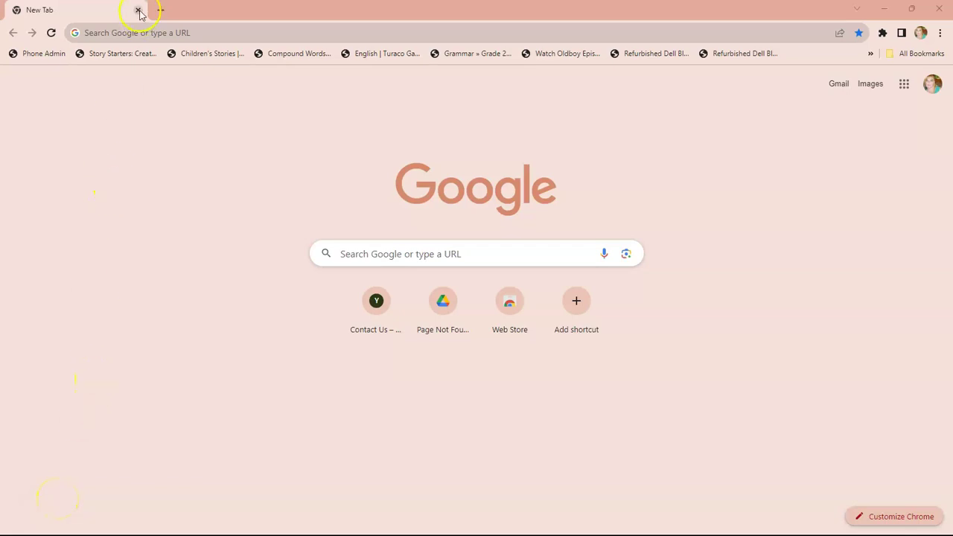
# Load zoom.us in the new Chrome tab, correcting the mistyped address.
pyautogui.click(147, 34)
pyautogui.write('zoom.i')
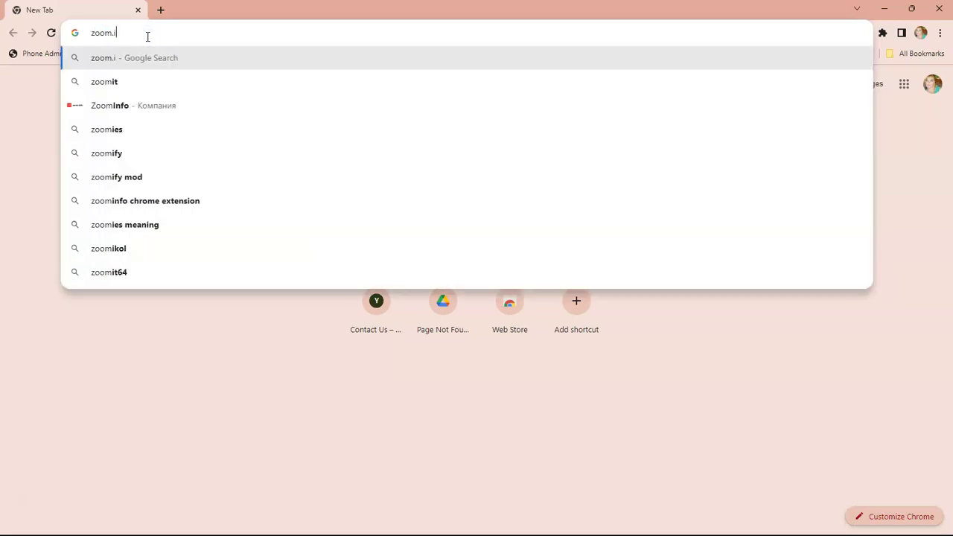
pyautogui.press('BackSpace')
pyautogui.write('us')
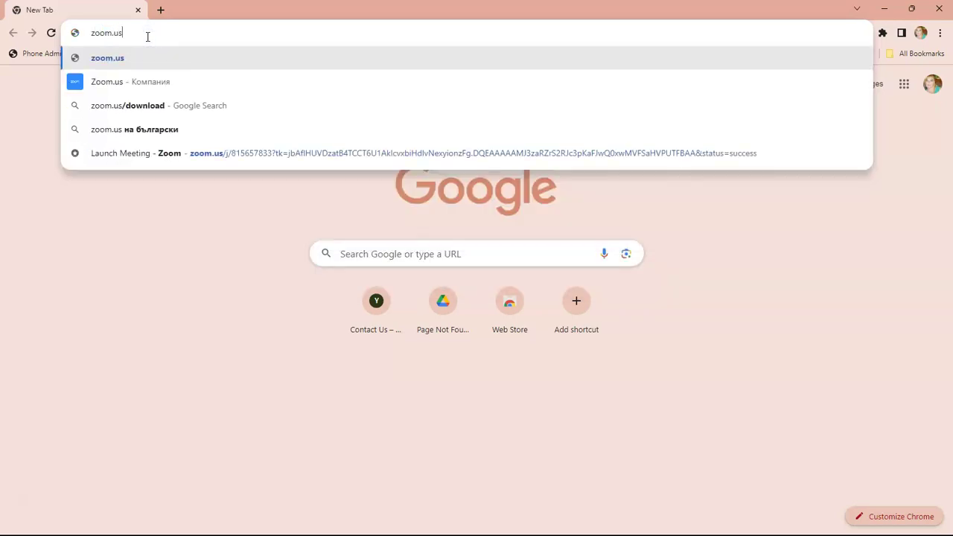
pyautogui.press('Return')
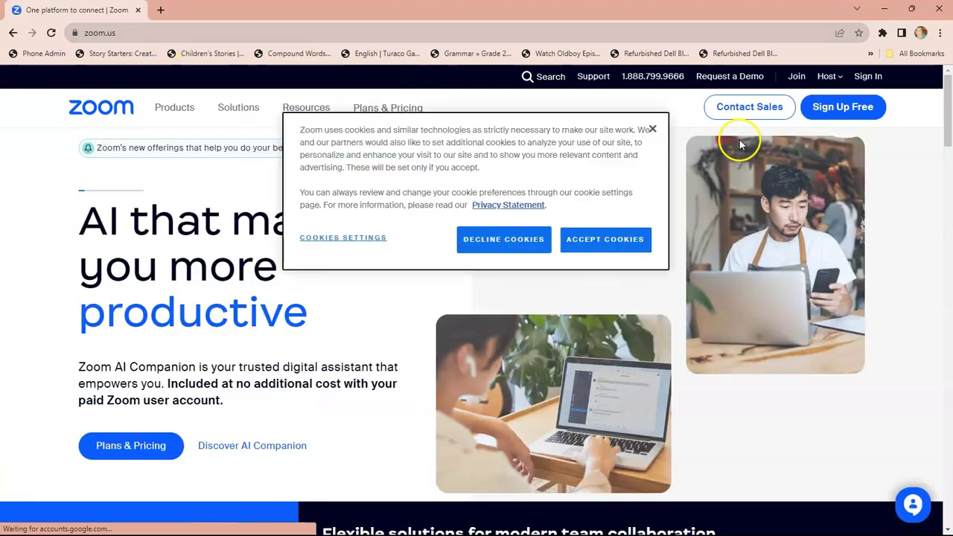
# Accept the zoom.us cookies and go to the Sign Up Free page.
pyautogui.click(600, 240)
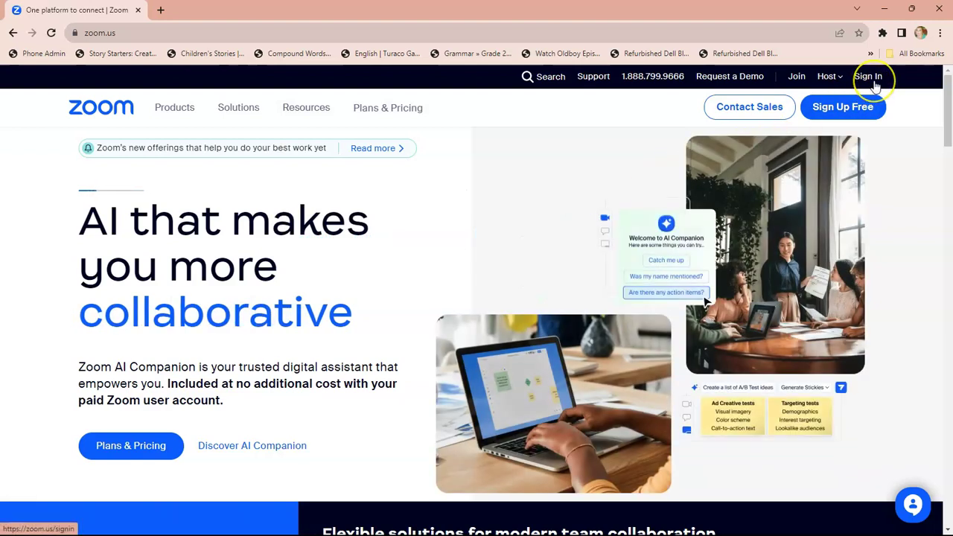
pyautogui.click(861, 108)
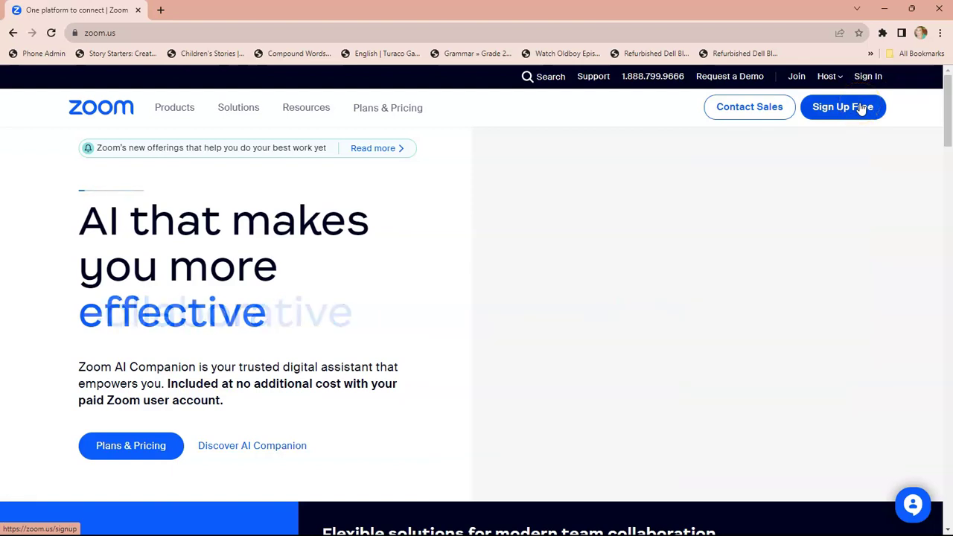
pyautogui.click(861, 109)
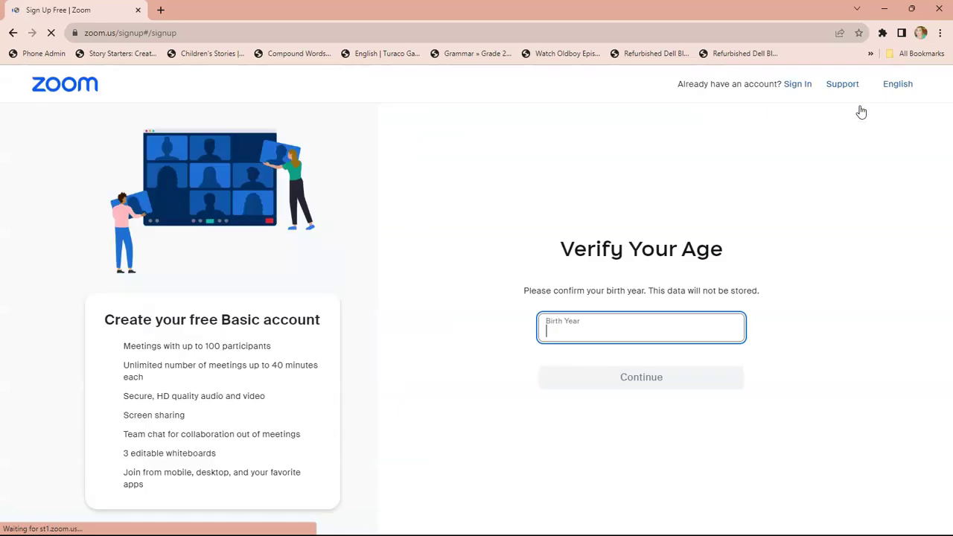
# Verify age by entering birth year 1970 and continuing.
pyautogui.click(585, 331)
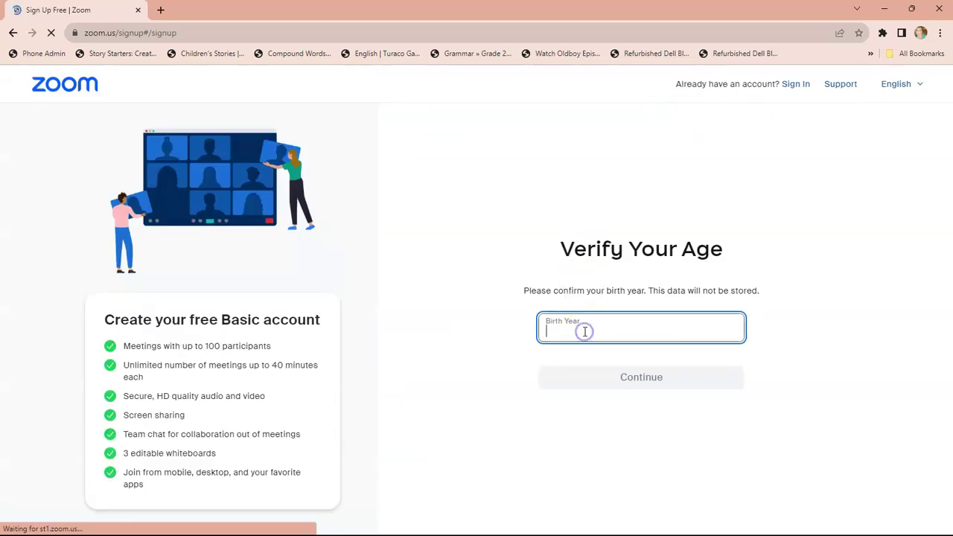
pyautogui.write('1970')
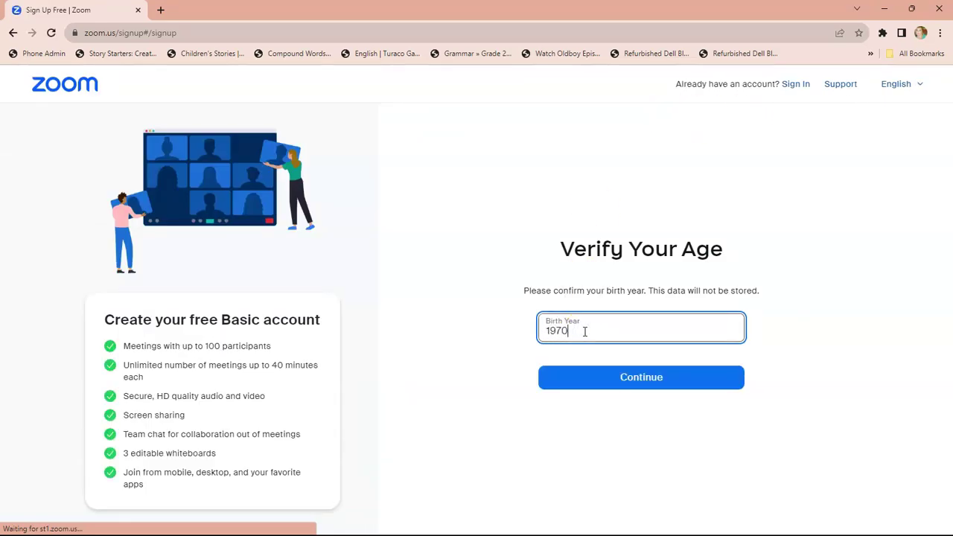
pyautogui.click(601, 382)
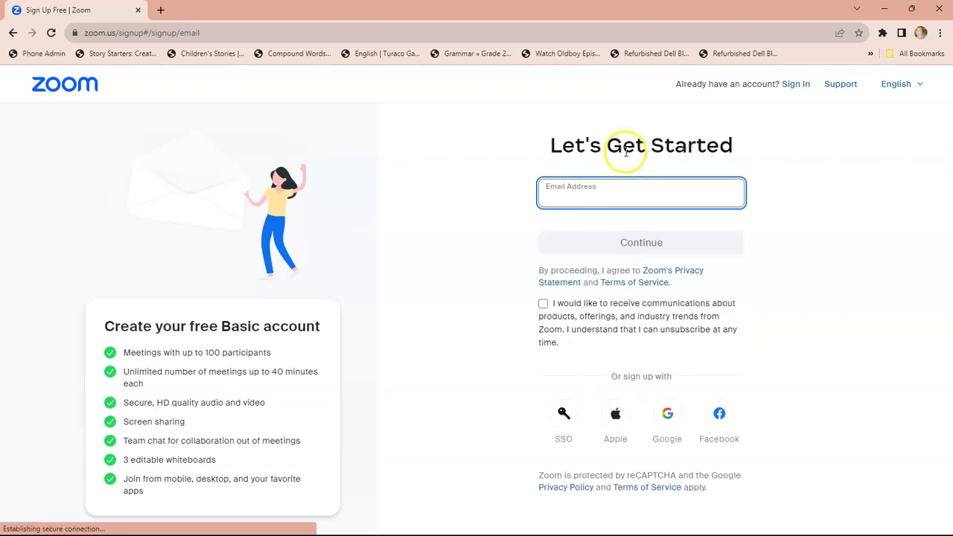
# Enter the sign-up e-mail address and submit it.
pyautogui.click(622, 192)
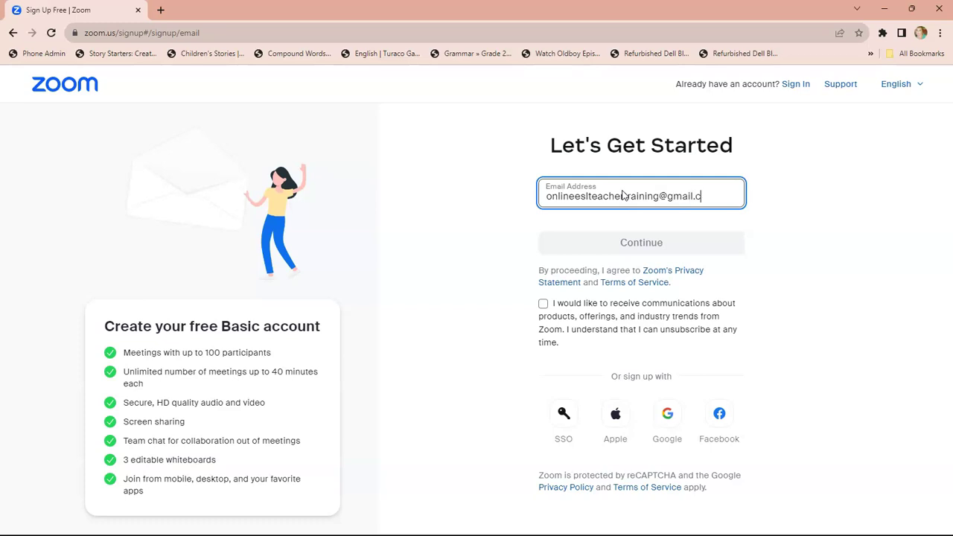
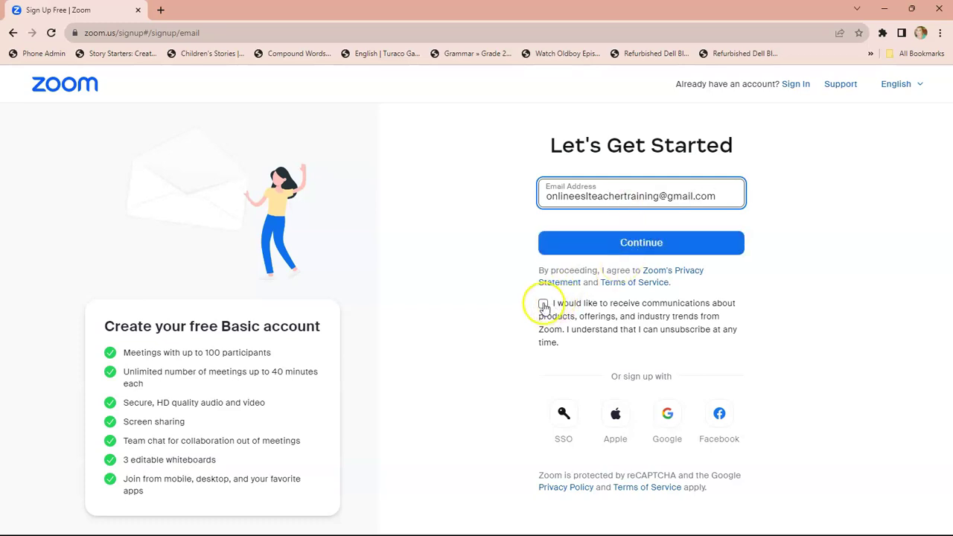
pyautogui.click(576, 246)
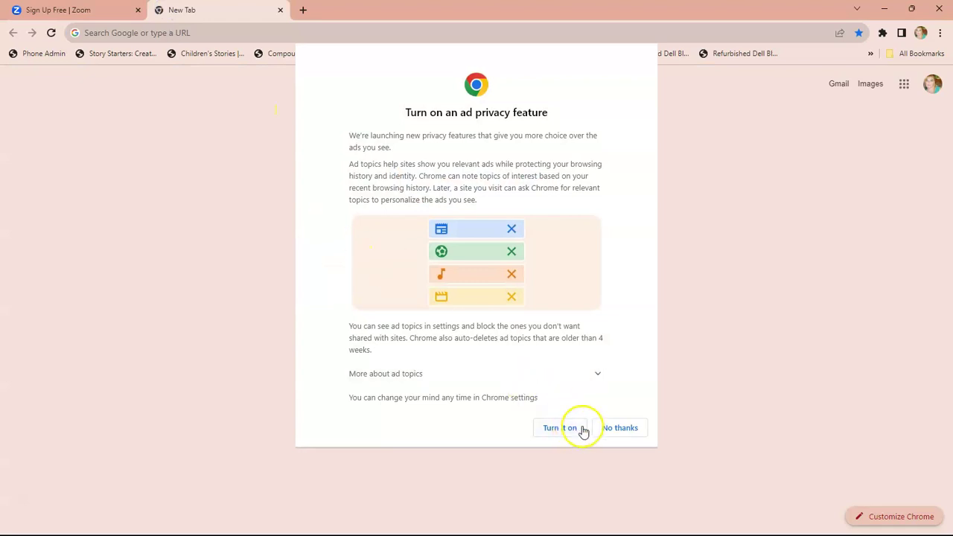
# Dismiss Chrome's ad privacy prompts and search Google for gmail.
pyautogui.click(613, 430)
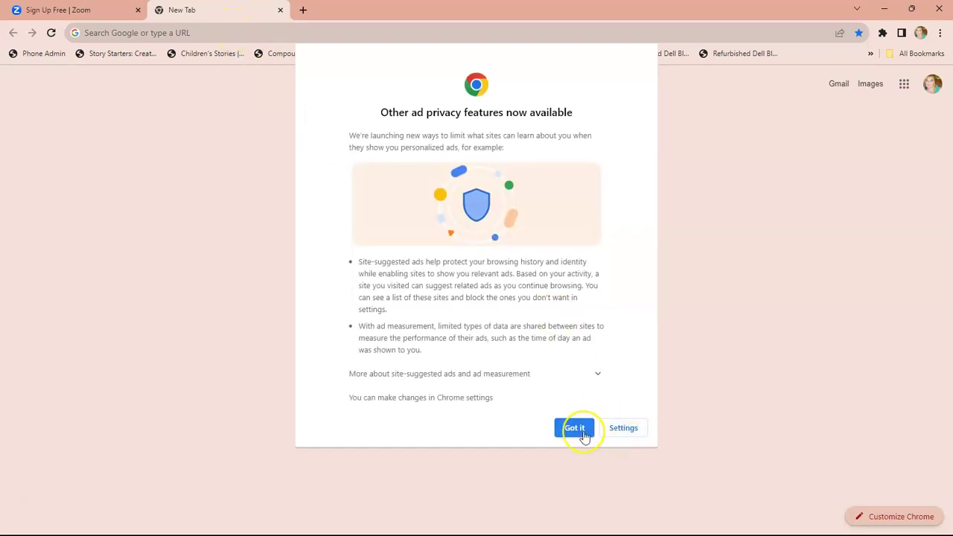
pyautogui.click(575, 430)
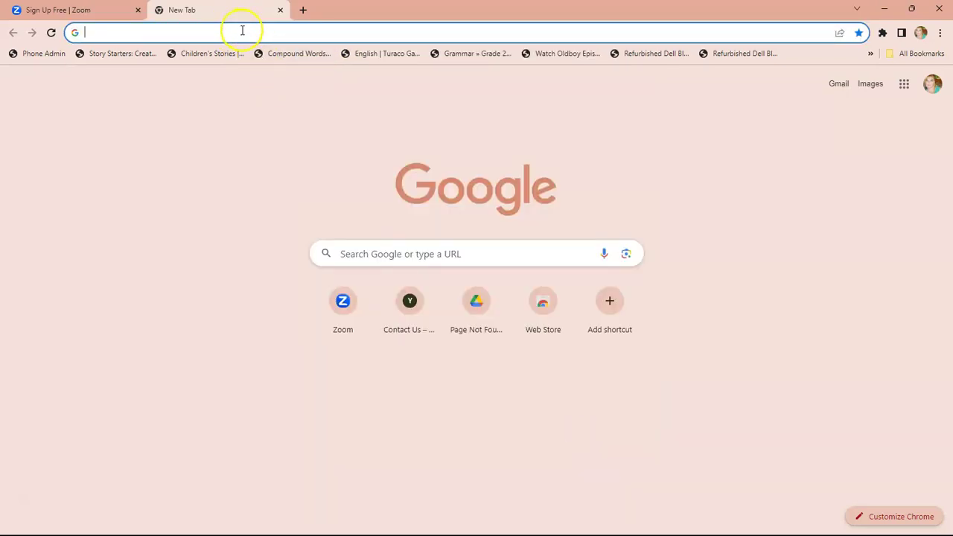
pyautogui.write('gmail')
pyautogui.press('Return')
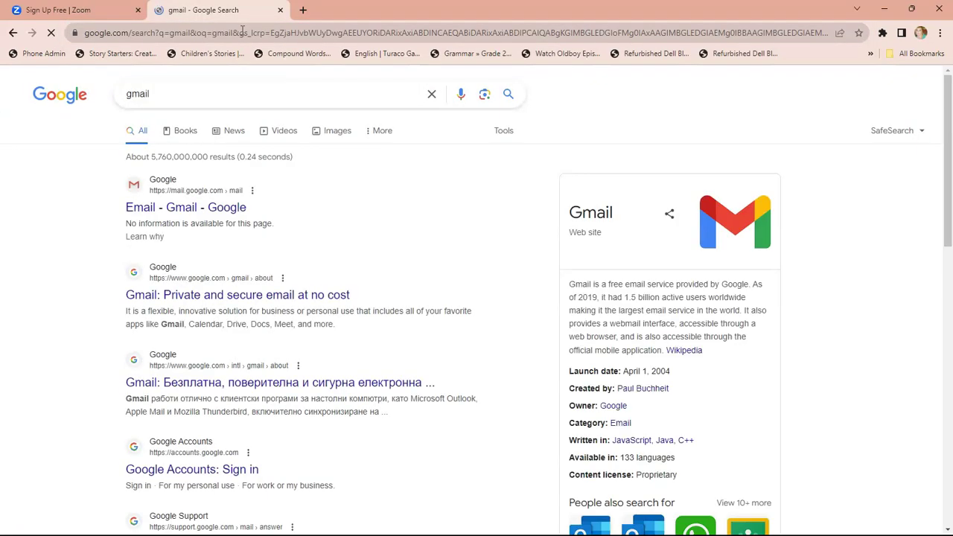
# Open Gmail, accept smart features and personalization, and select the Zoom verification code.
pyautogui.click(225, 208)
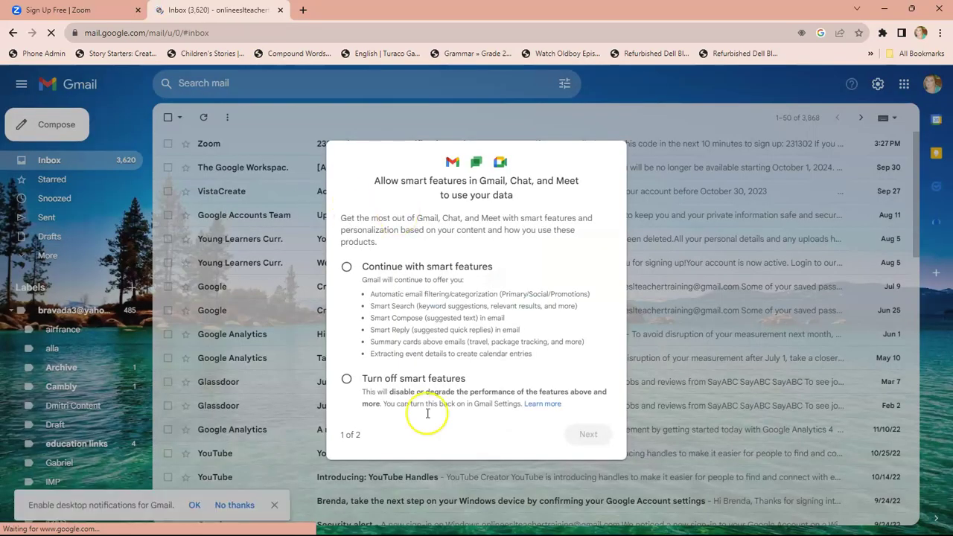
pyautogui.click(570, 439)
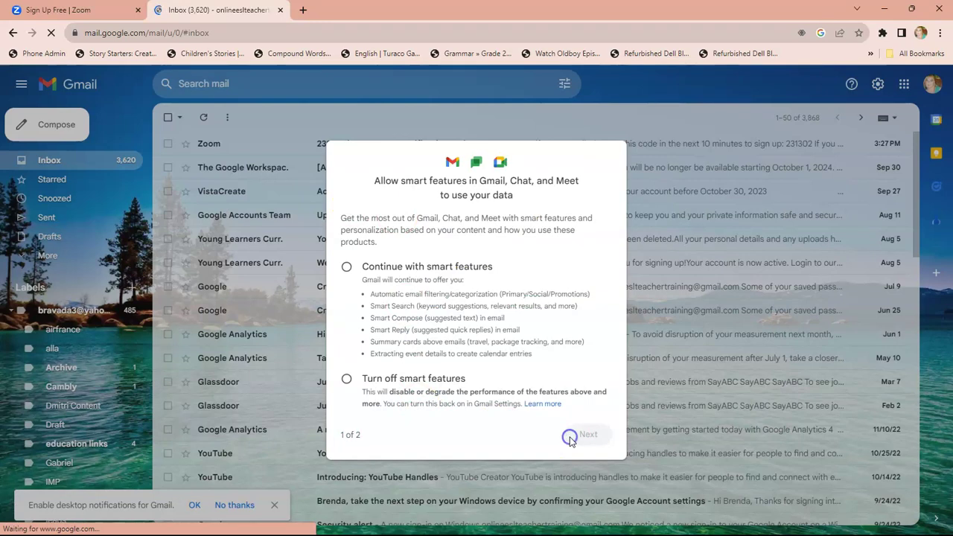
pyautogui.click(346, 267)
pyautogui.click(587, 434)
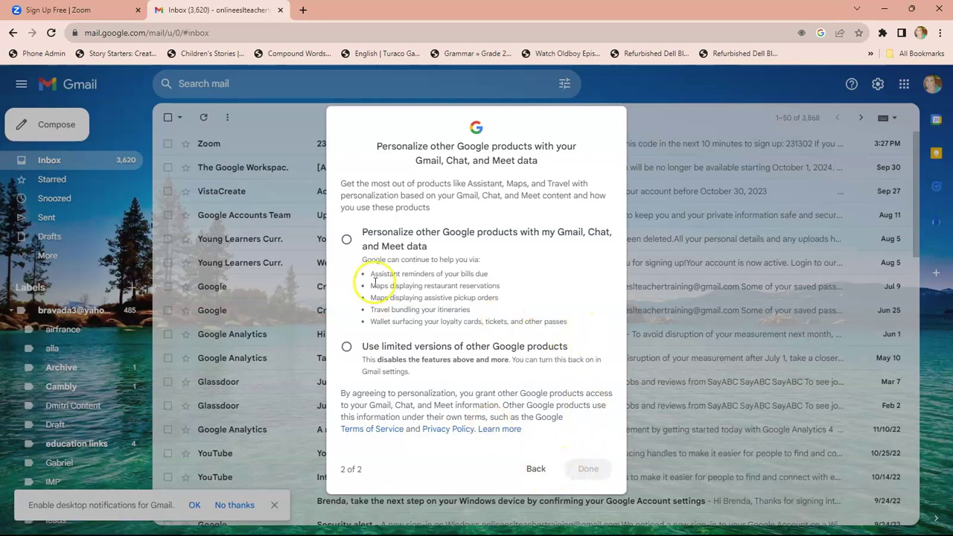
pyautogui.click(346, 241)
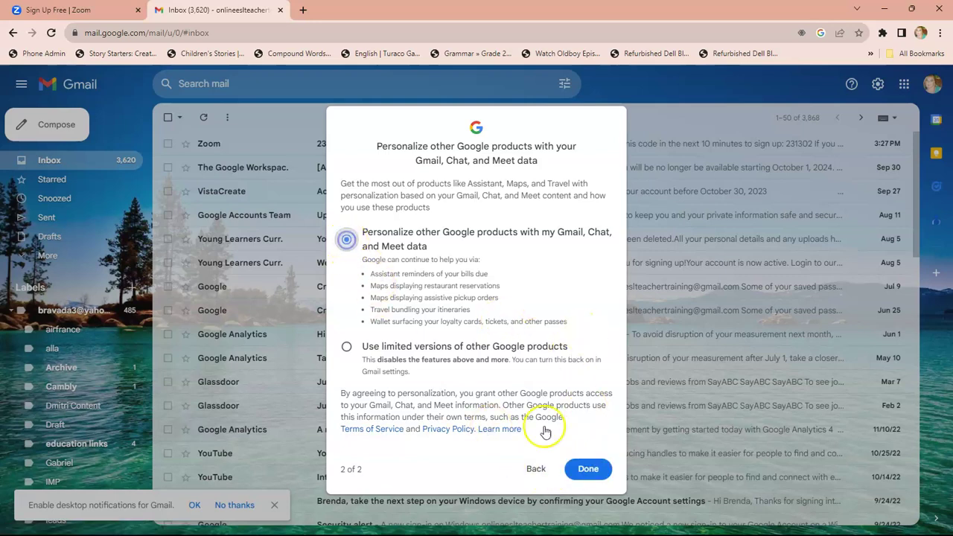
pyautogui.click(585, 469)
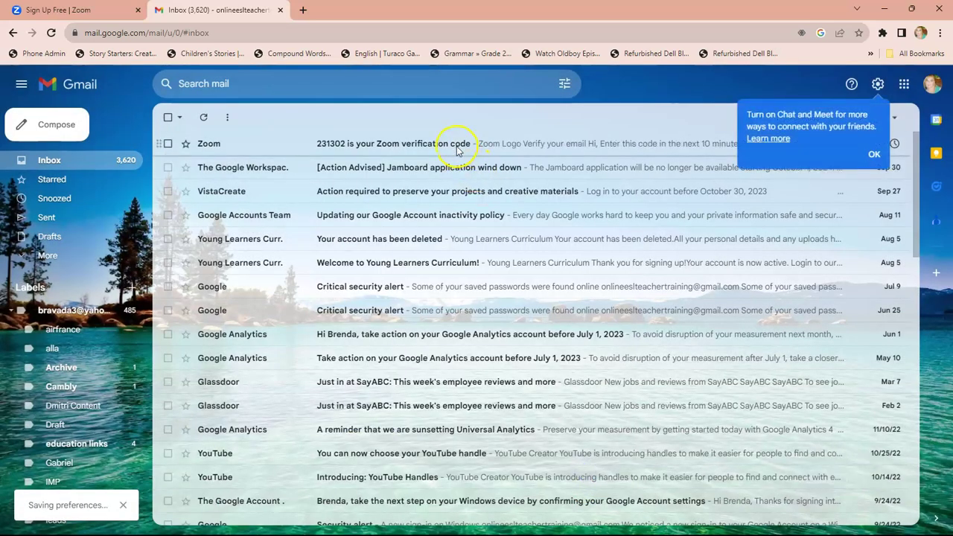
pyautogui.click(456, 144)
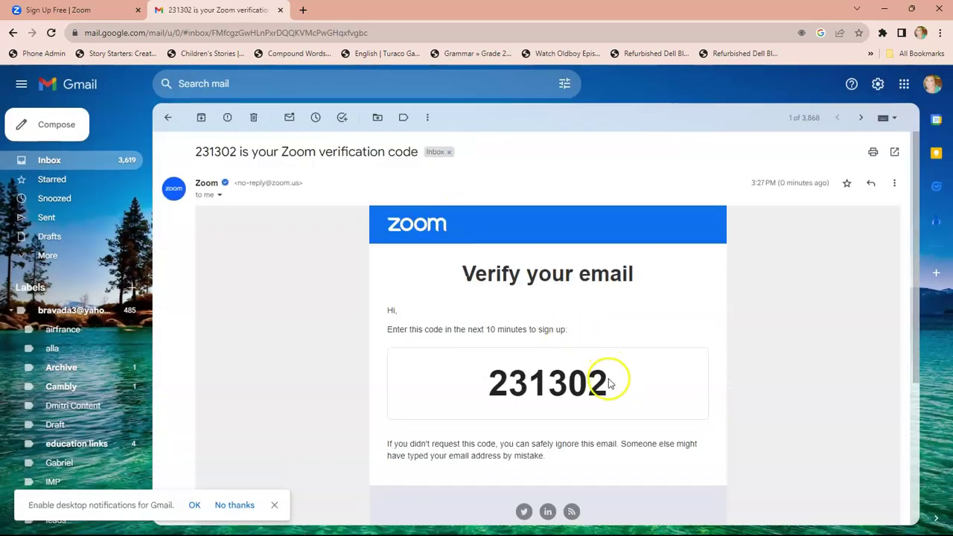
pyautogui.moveTo(609, 382); pyautogui.dragTo(472, 388)
pyautogui.hotkey('ctrl', 'c')
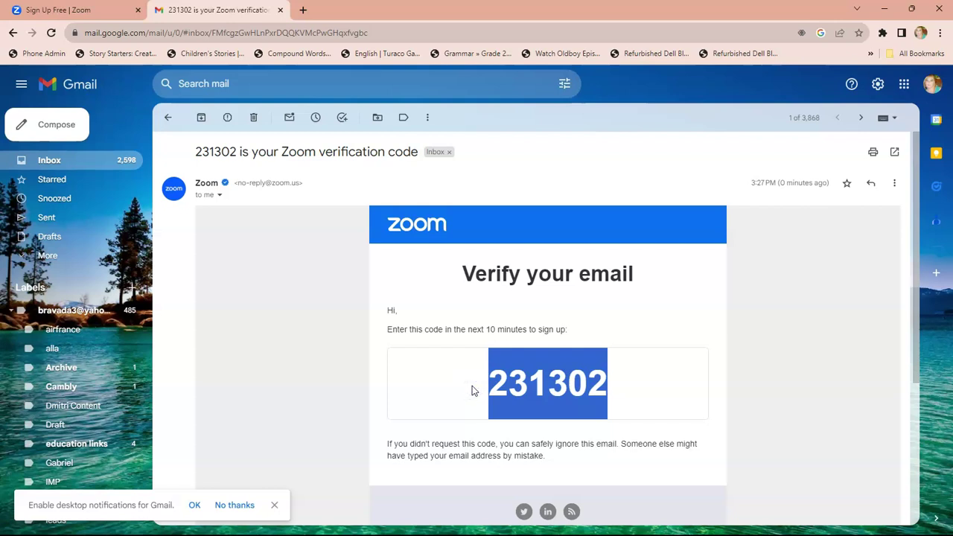
# Paste the verification code into the Zoom sign-up tab and verify it.
pyautogui.click(82, 10)
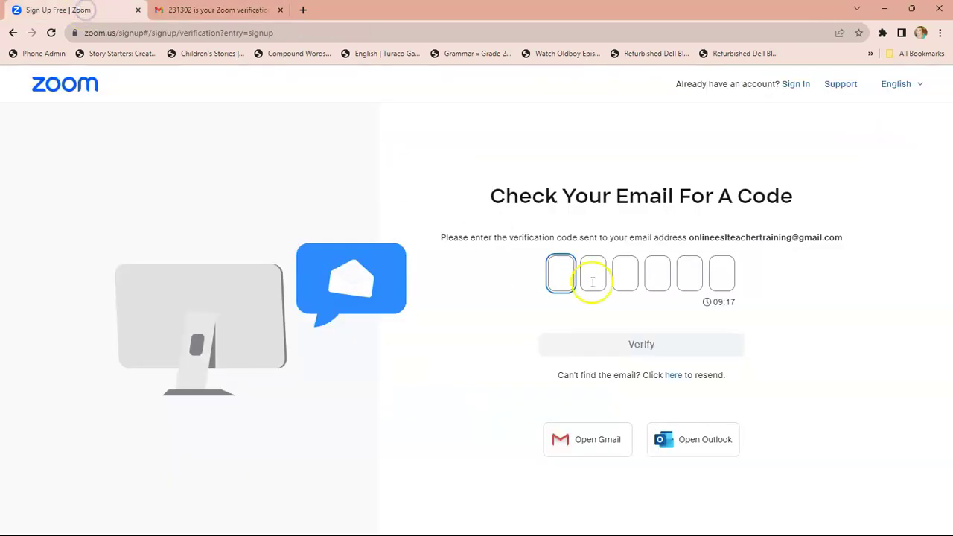
pyautogui.hotkey('ctrl', 'v')
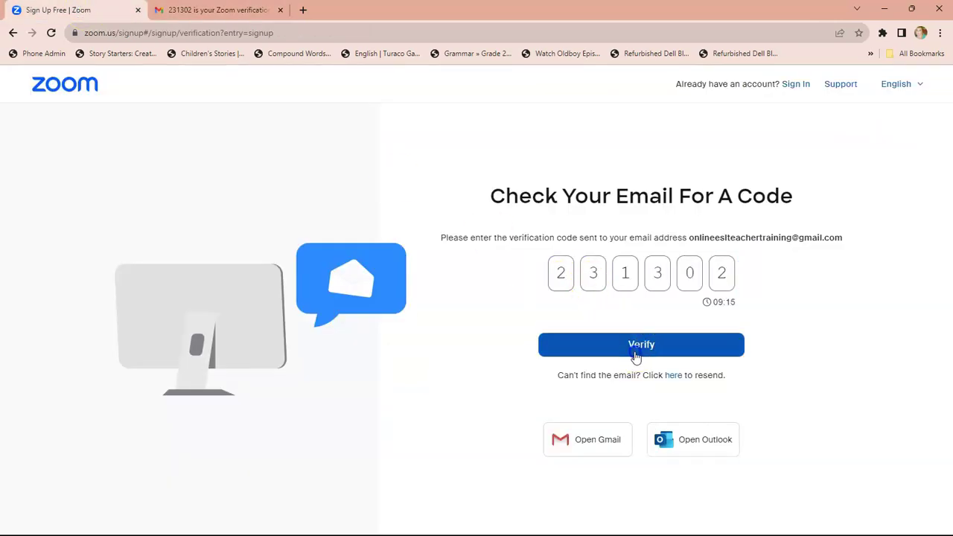
pyautogui.click(634, 350)
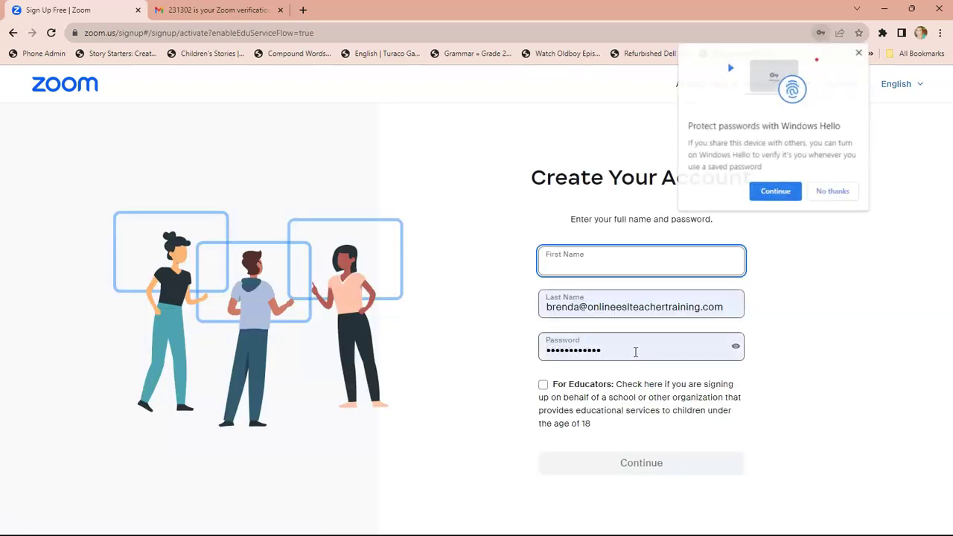
# Enter the first name and replace the e-mail in Last Name with the surname.
pyautogui.click(607, 270)
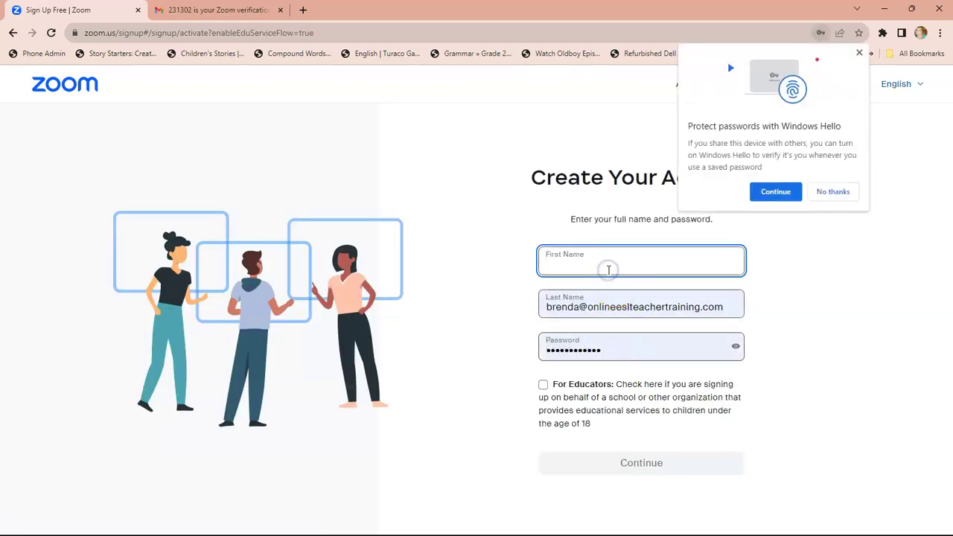
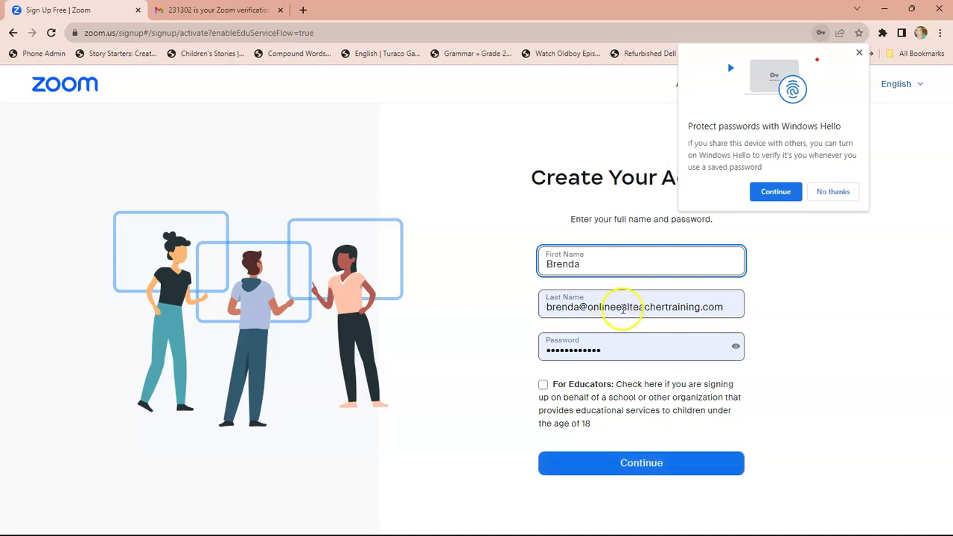
pyautogui.click(639, 308)
pyautogui.tripleClick(638, 309)
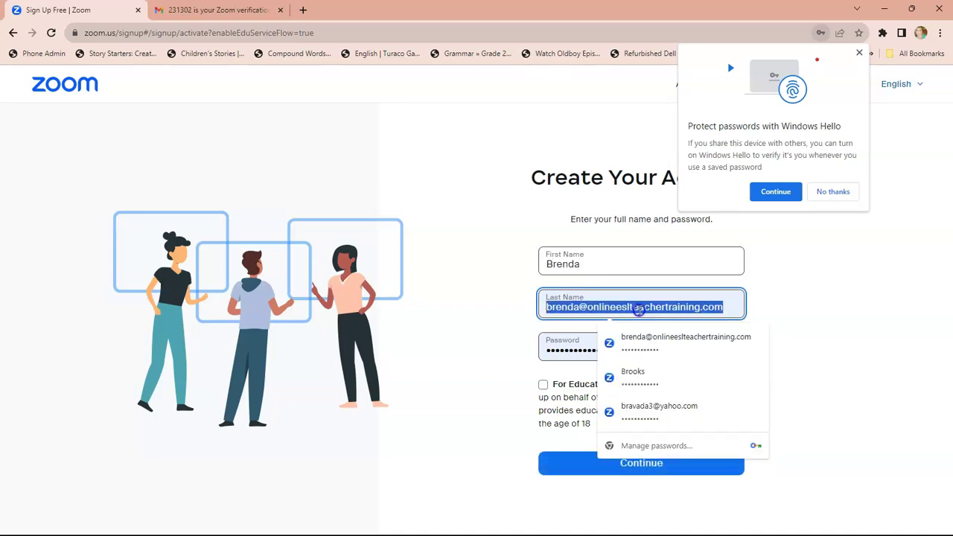
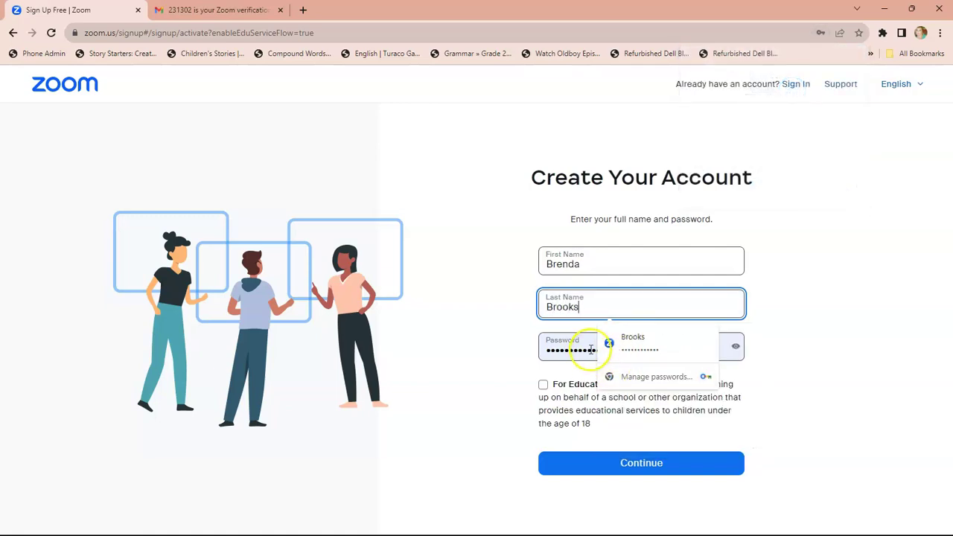
# Set a password meeting all requirements and submit the account details.
pyautogui.click(585, 348)
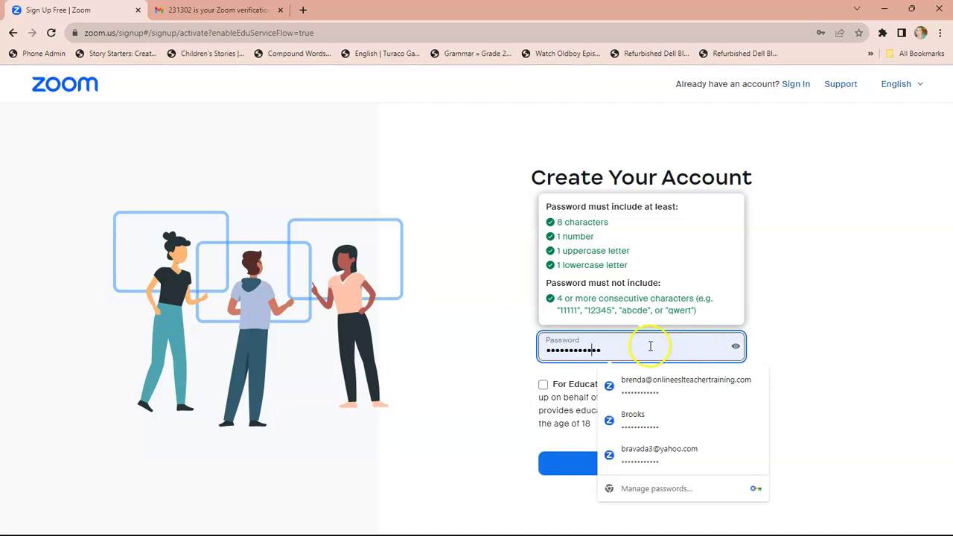
pyautogui.click(649, 345)
pyautogui.hotkey('ctrl', 'a')
pyautogui.press('BackSpace')
pyautogui.write('Ab')
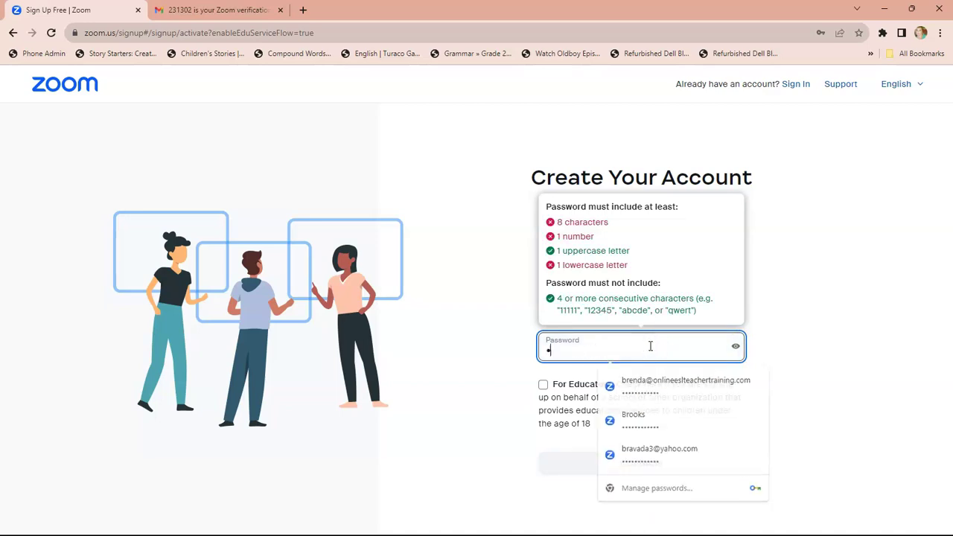
pyautogui.write('12')
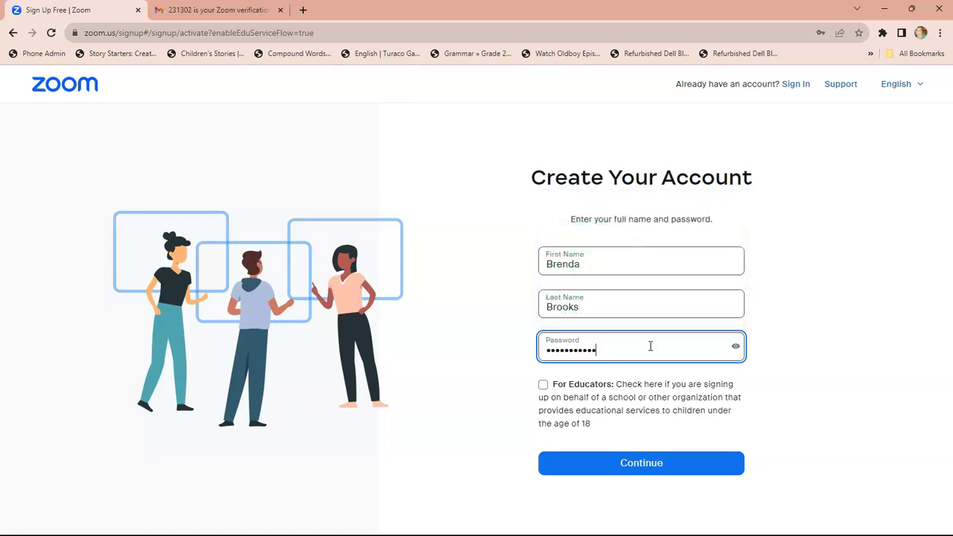
pyautogui.press('BackSpace')
pyautogui.press('BackSpace')
pyautogui.press('BackSpace')
pyautogui.press('BackSpace')
pyautogui.press('BackSpace')
pyautogui.press('BackSpace')
pyautogui.press('BackSpace')
pyautogui.press('BackSpace')
pyautogui.press('BackSpace')
pyautogui.press('BackSpace')
pyautogui.press('BackSpace')
pyautogui.press('BackSpace')
pyautogui.press('BackSpace')
pyautogui.write('A')
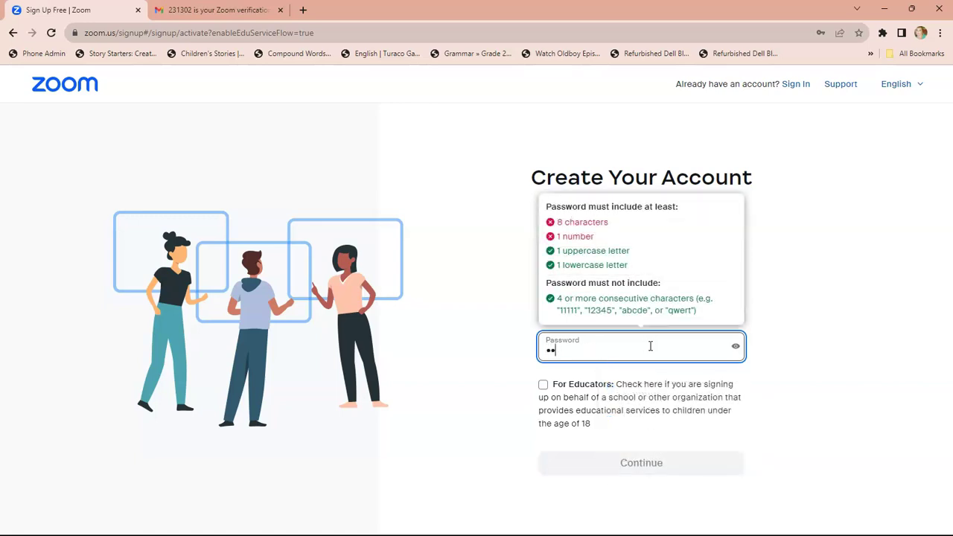
pyautogui.press('BackSpace')
pyautogui.press('BackSpace')
pyautogui.write('A12')
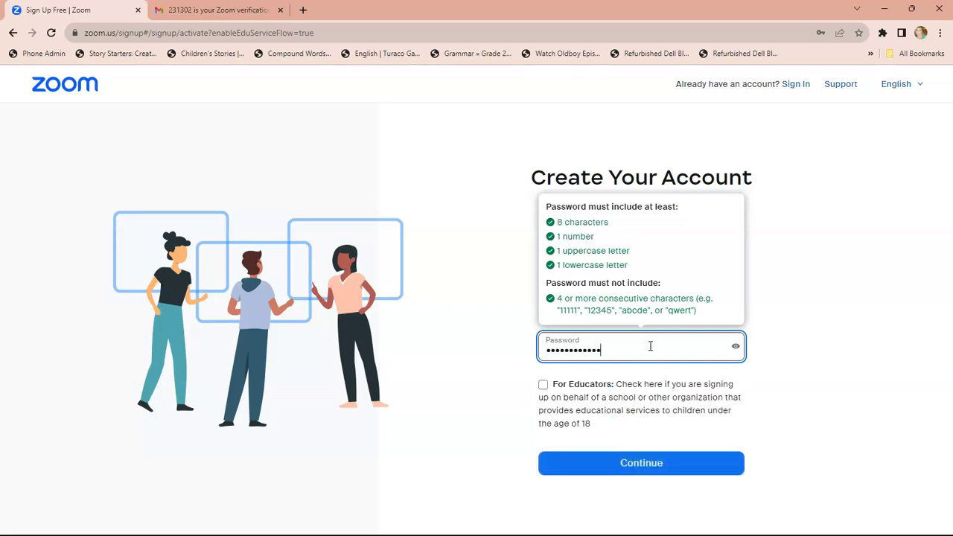
pyautogui.click(666, 468)
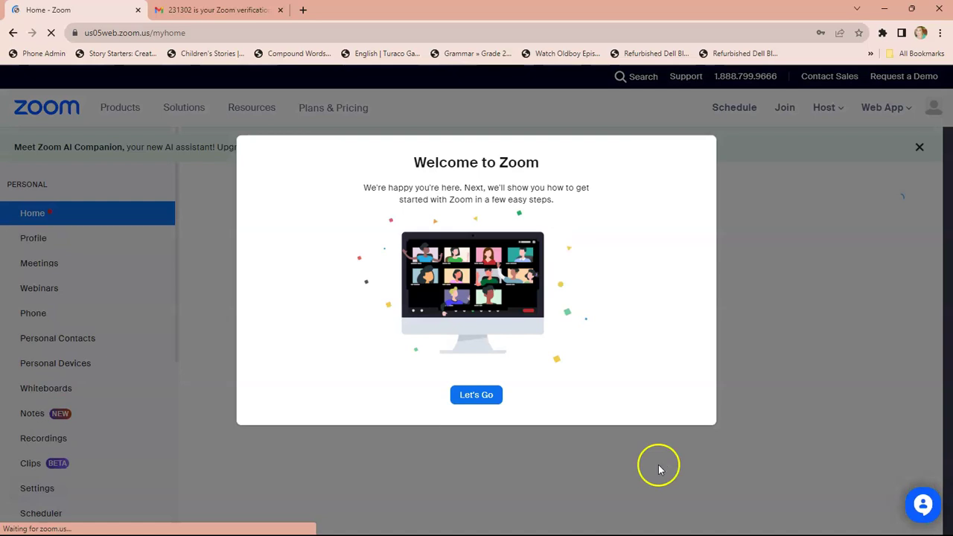
# Close the welcome screen, update the saved password in Chrome, and go to Settings.
pyautogui.click(484, 400)
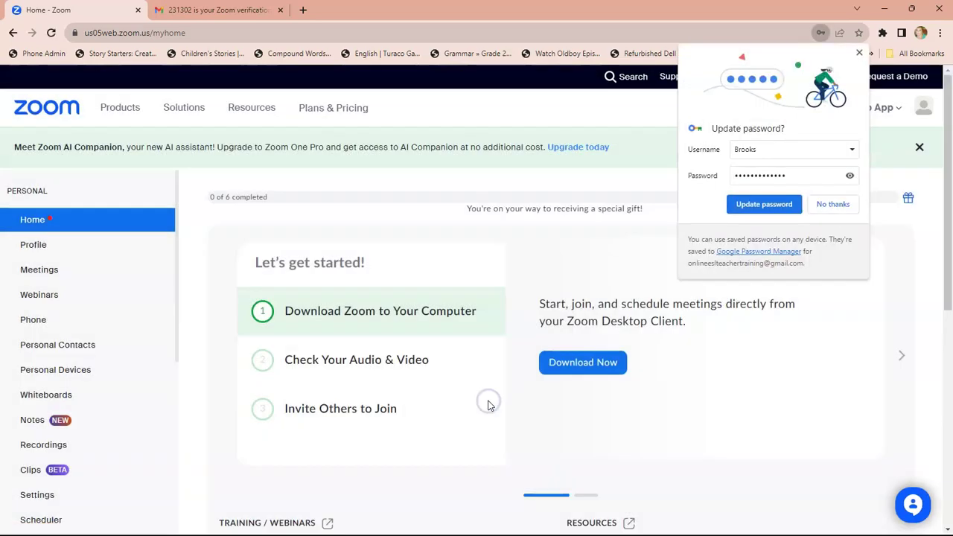
pyautogui.click(776, 207)
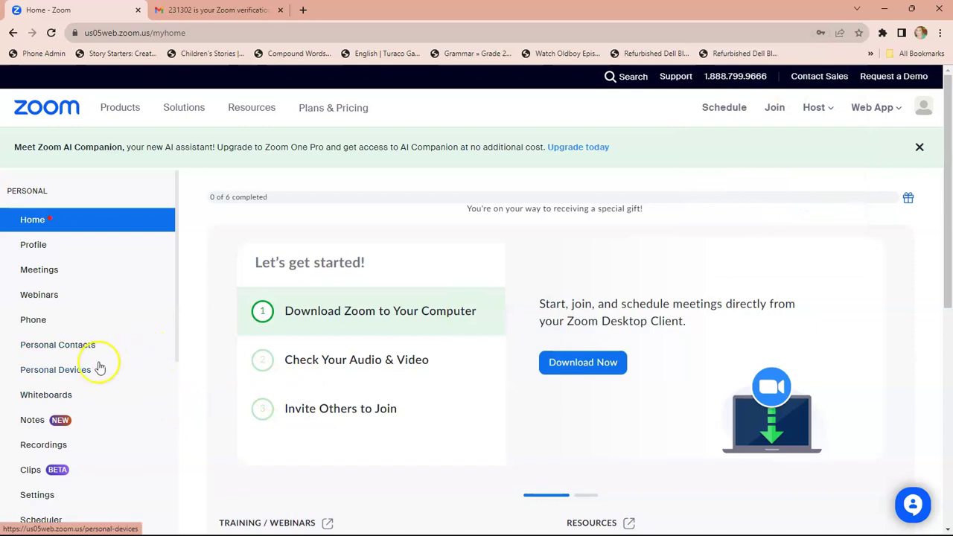
pyautogui.scroll(-4, 151, 225)
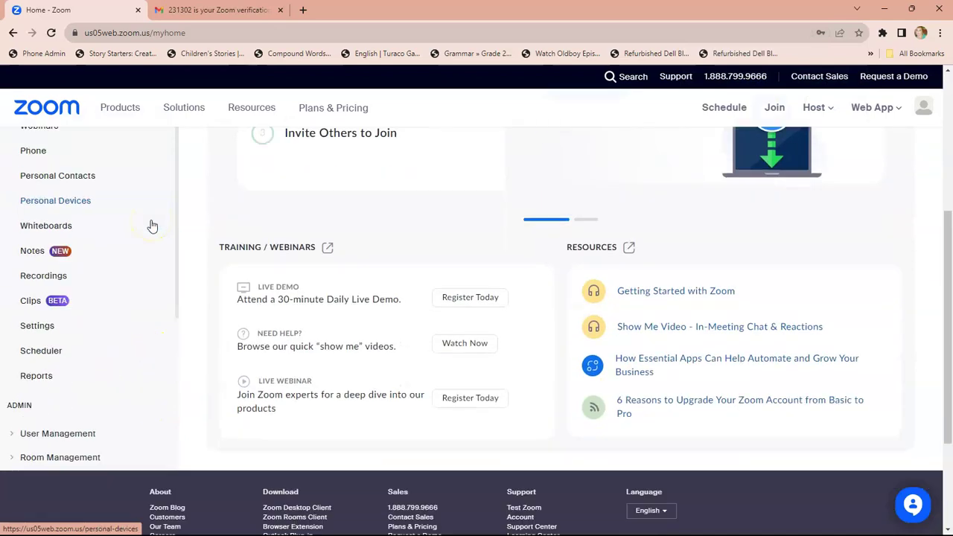
pyautogui.scroll(-2, 151, 226)
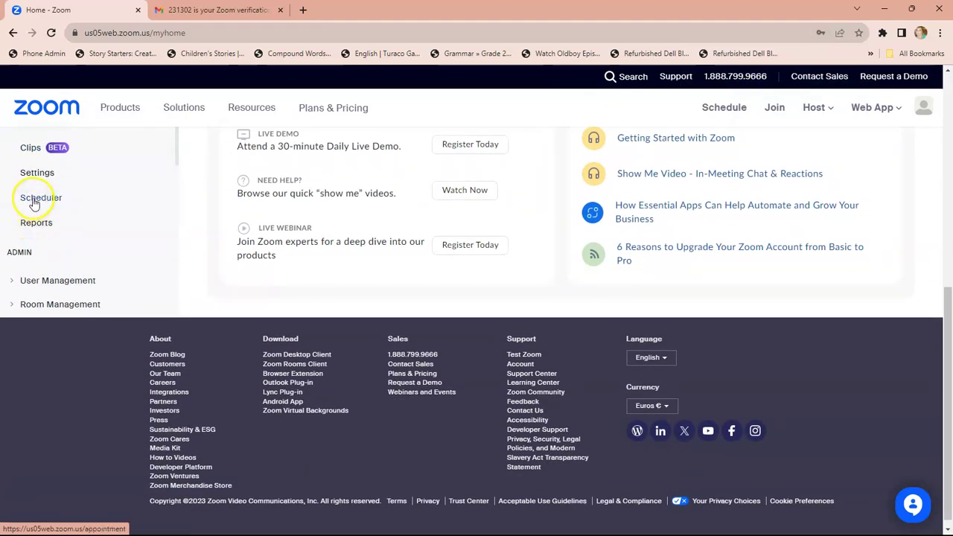
pyautogui.click(37, 173)
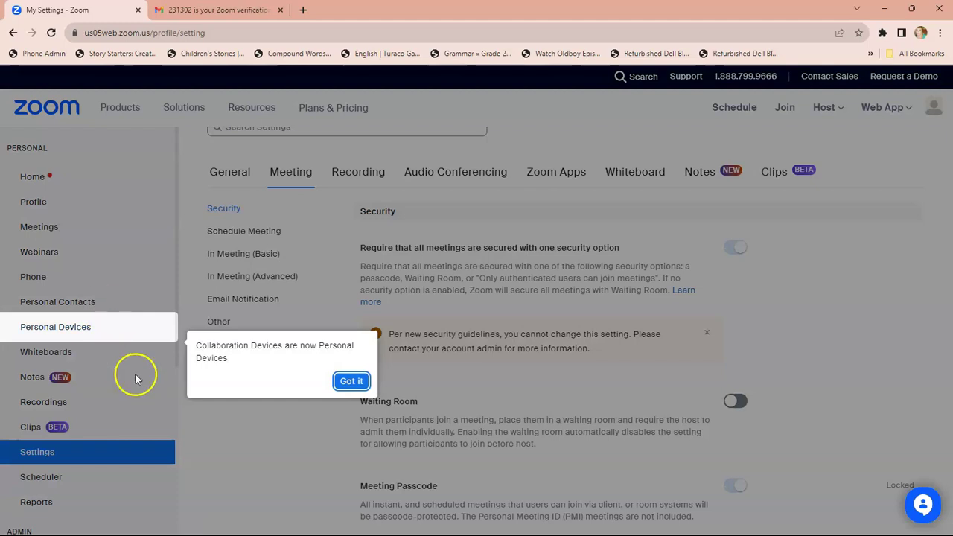
# Dismiss the Personal Devices notice and scroll In Meeting (Advanced) to Virtual background.
pyautogui.click(351, 381)
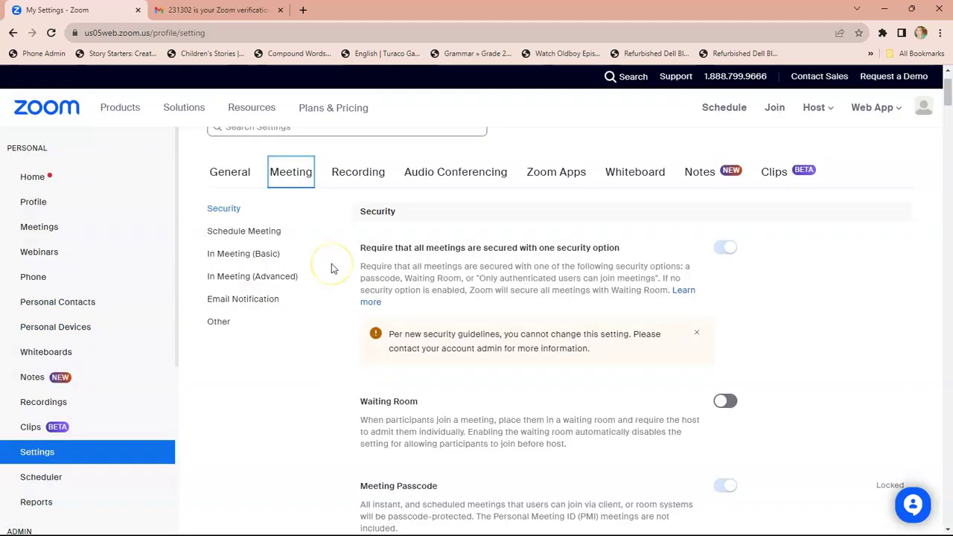
pyautogui.click(287, 276)
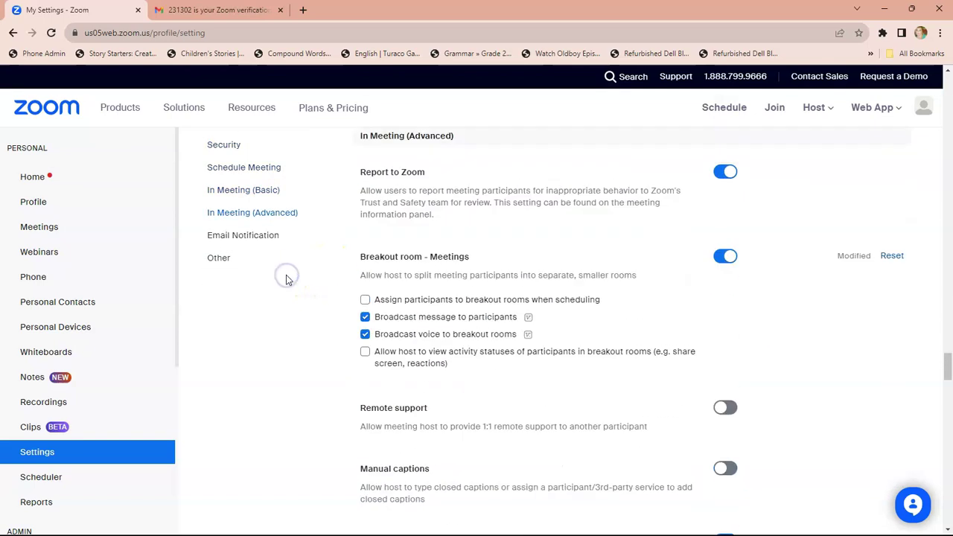
pyautogui.scroll(-1, 323, 325)
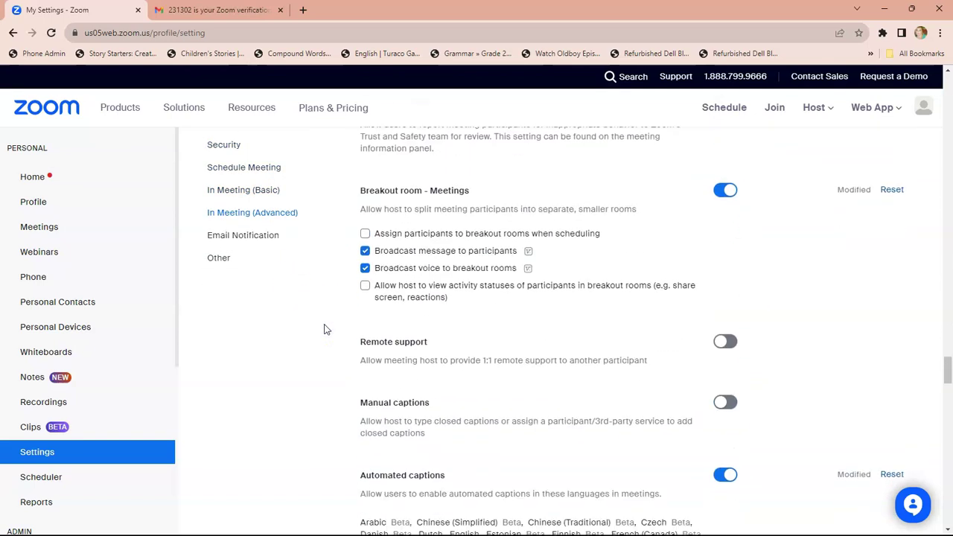
pyautogui.scroll(-5, 324, 329)
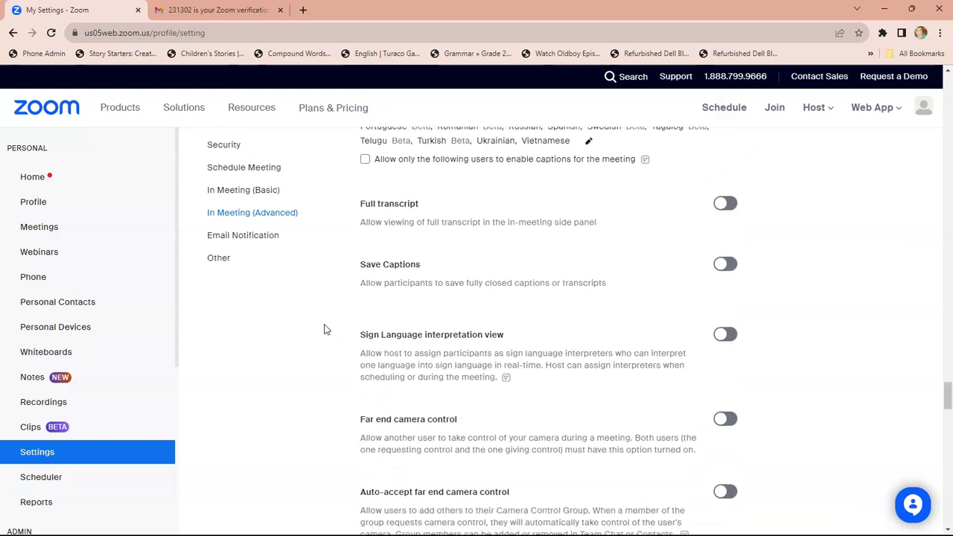
pyautogui.scroll(-5, 324, 329)
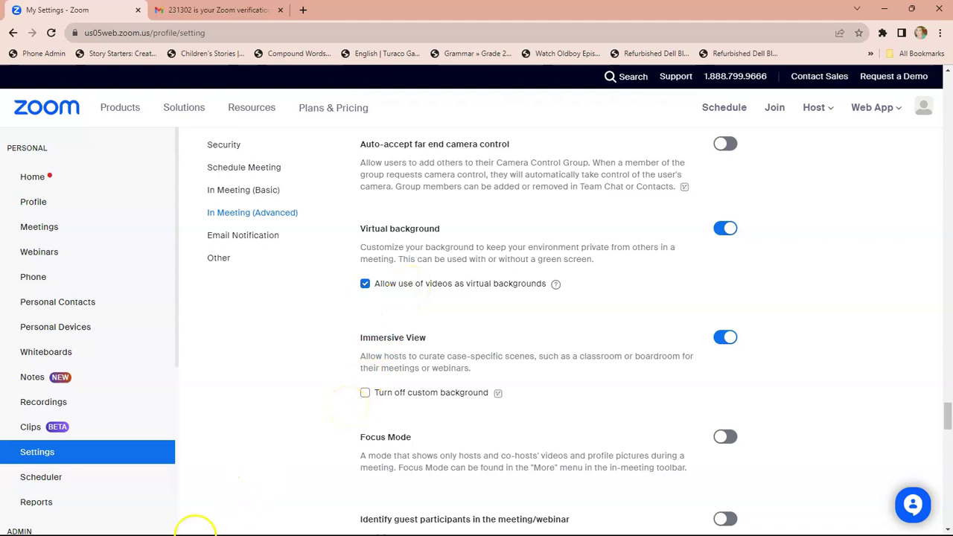
# Search Windows for zoom and launch the Zoom desktop app.
pyautogui.moveTo(149, 530)
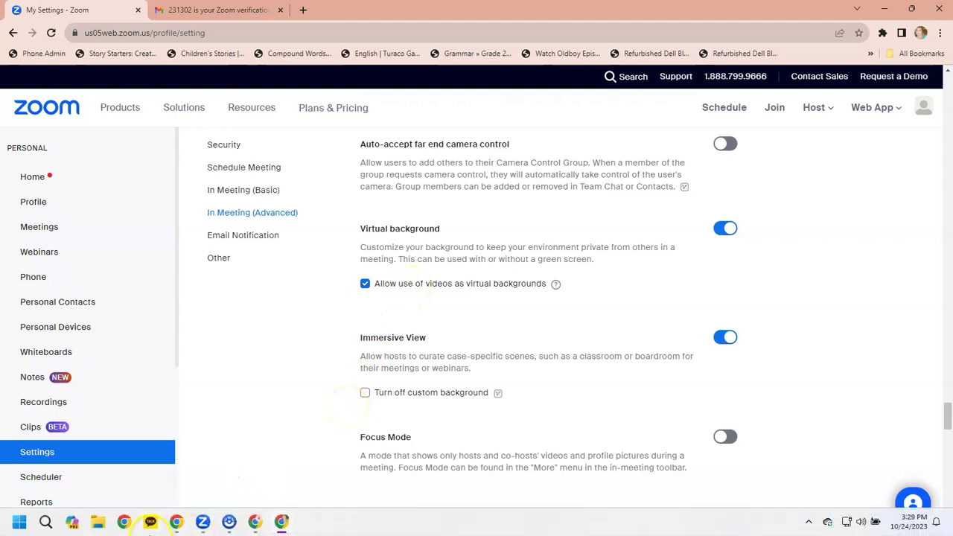
pyautogui.click(46, 523)
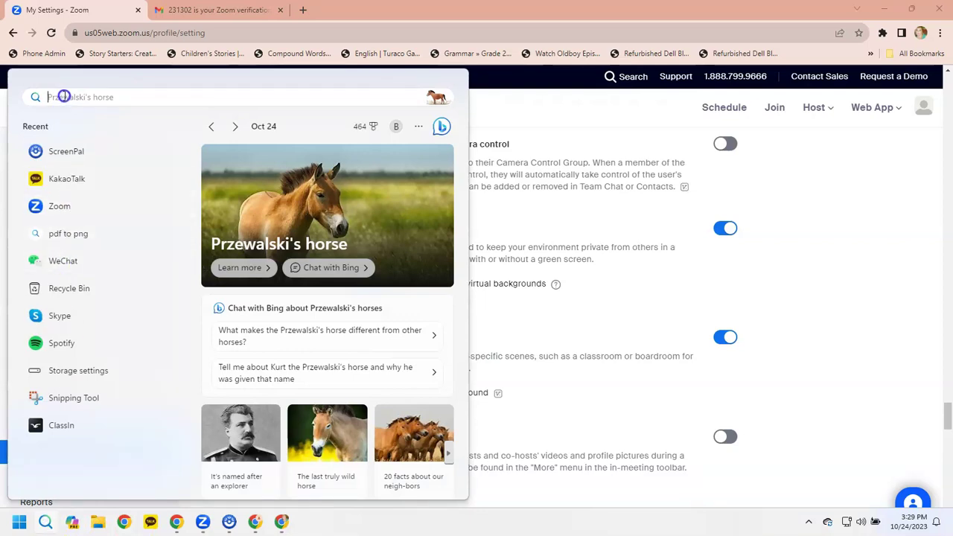
pyautogui.write('zoom')
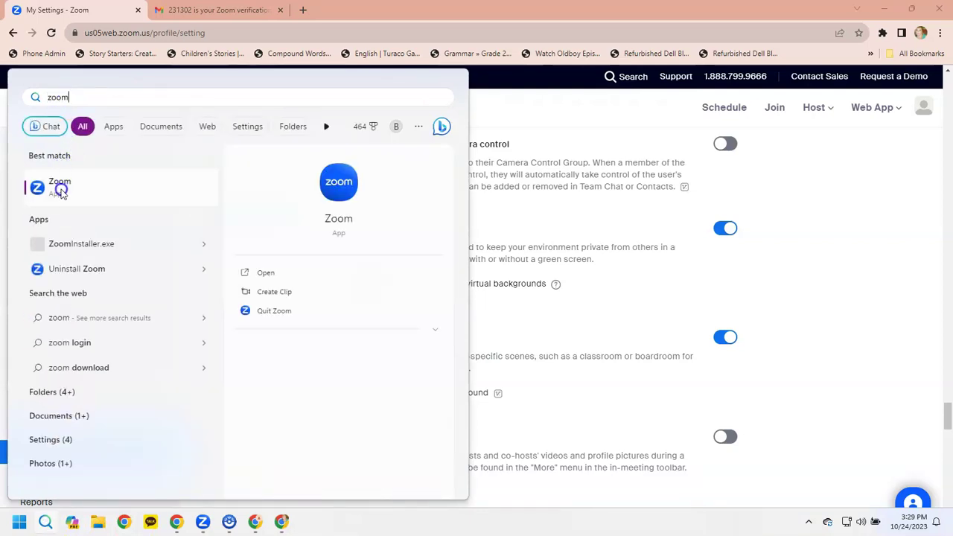
pyautogui.click(262, 272)
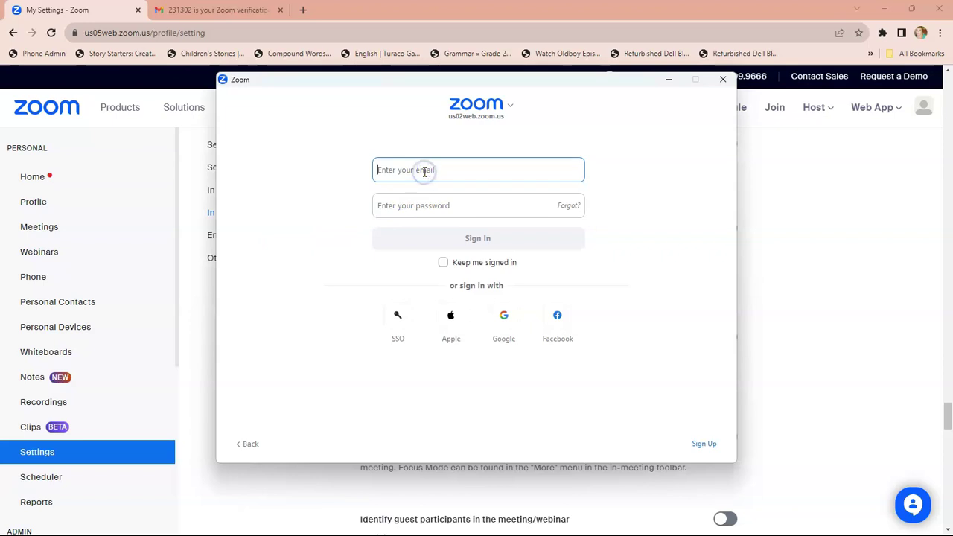
# Start typing the account e-mail in Zoom's sign-in window, then return to the Gmail tab.
pyautogui.write('brend')
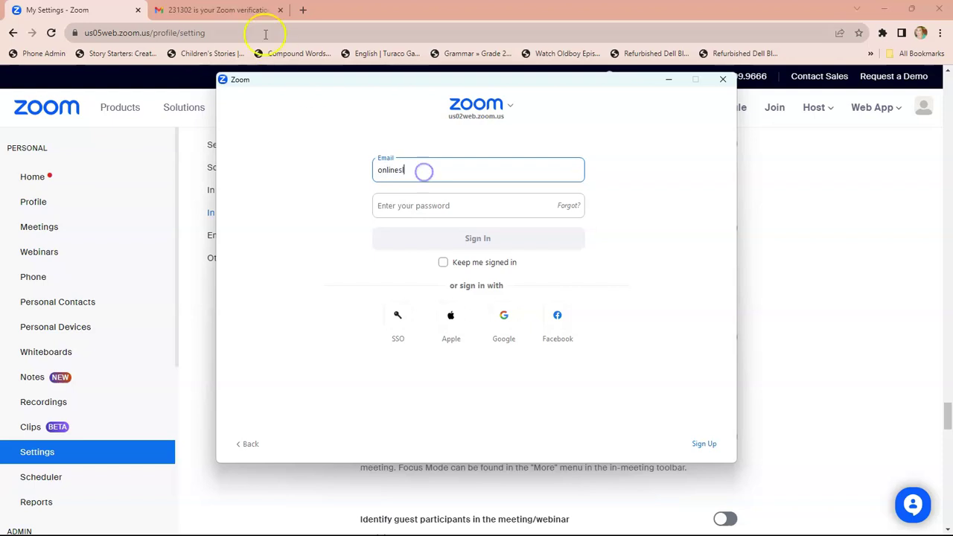
pyautogui.click(247, 10)
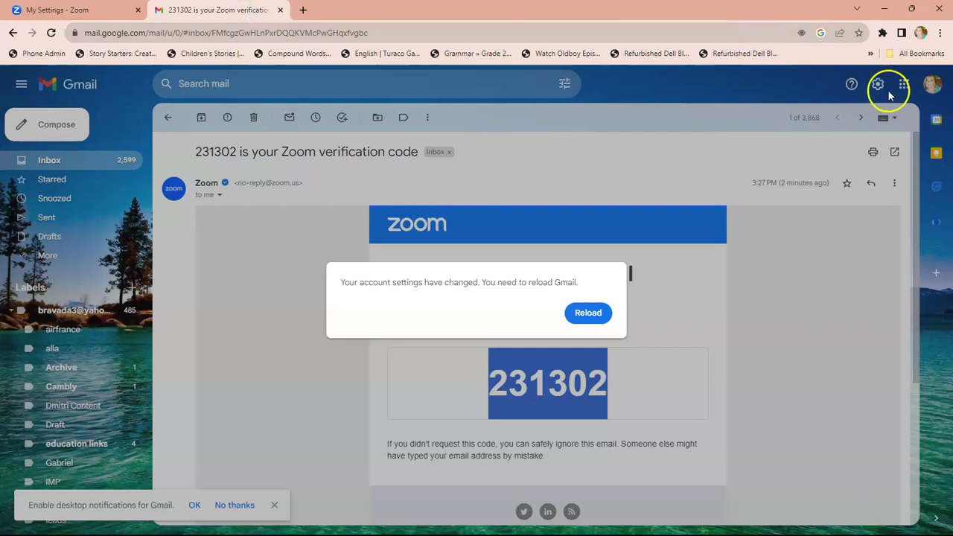
# Check the browser profile's account e-mail in Gmail, then return to the Zoom sign-in window.
pyautogui.click(935, 87)
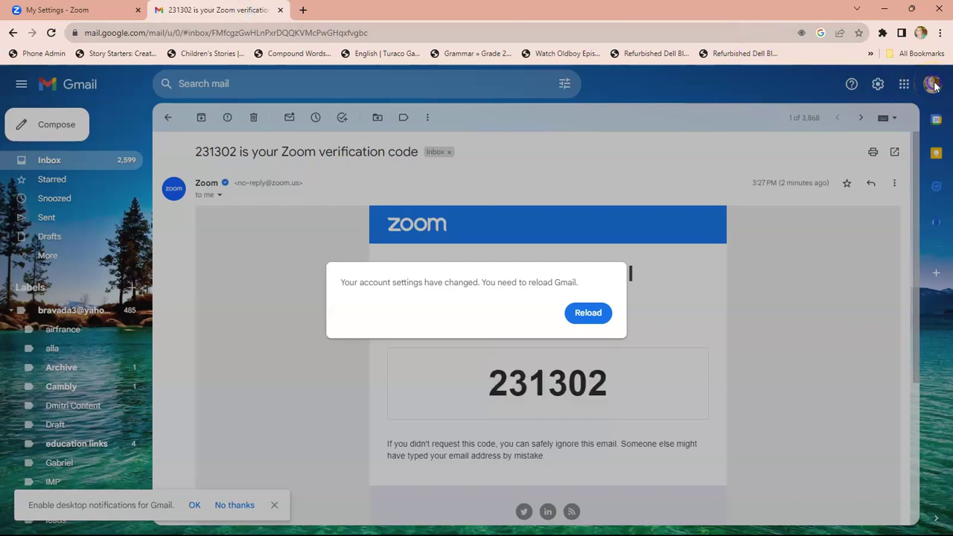
pyautogui.click(921, 34)
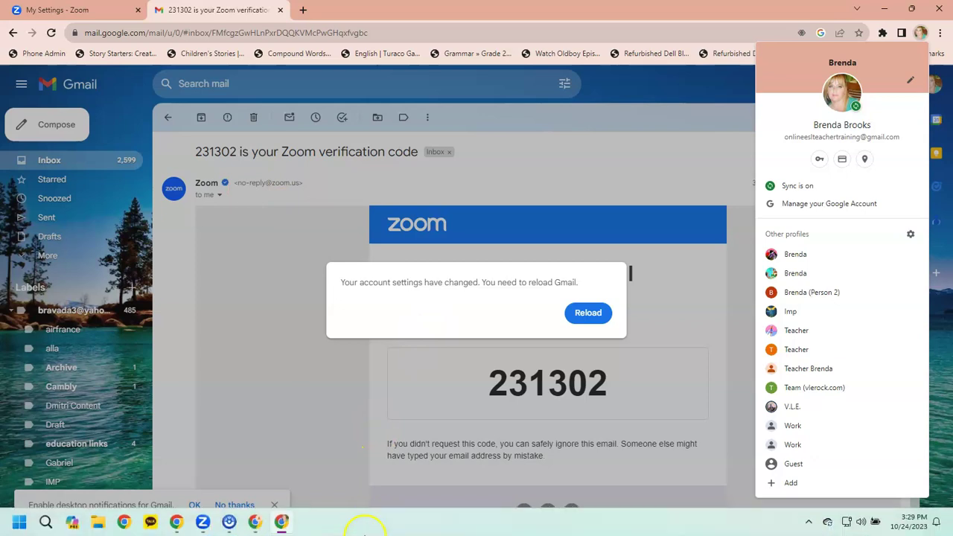
pyautogui.click(210, 523)
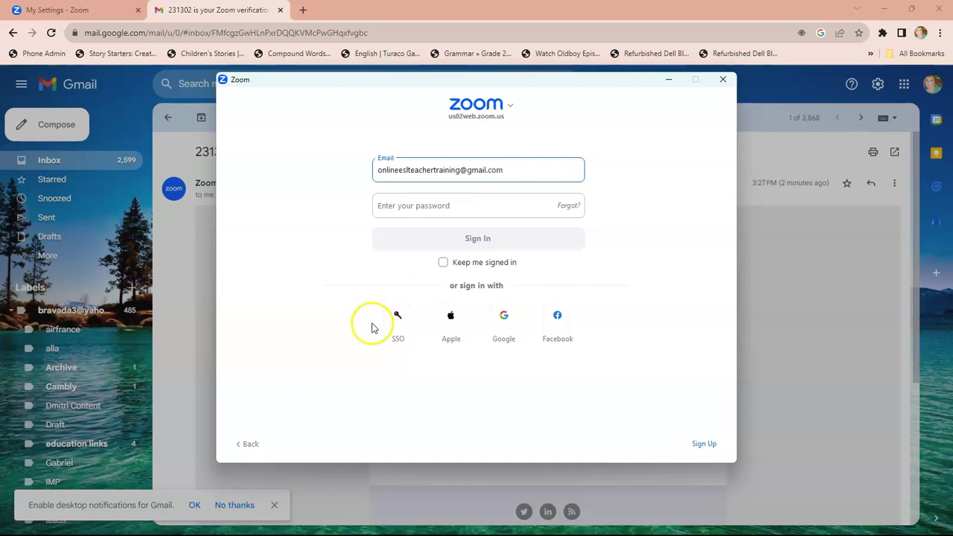
# Enter the account password and sign in to the Zoom desktop client.
pyautogui.click(420, 204)
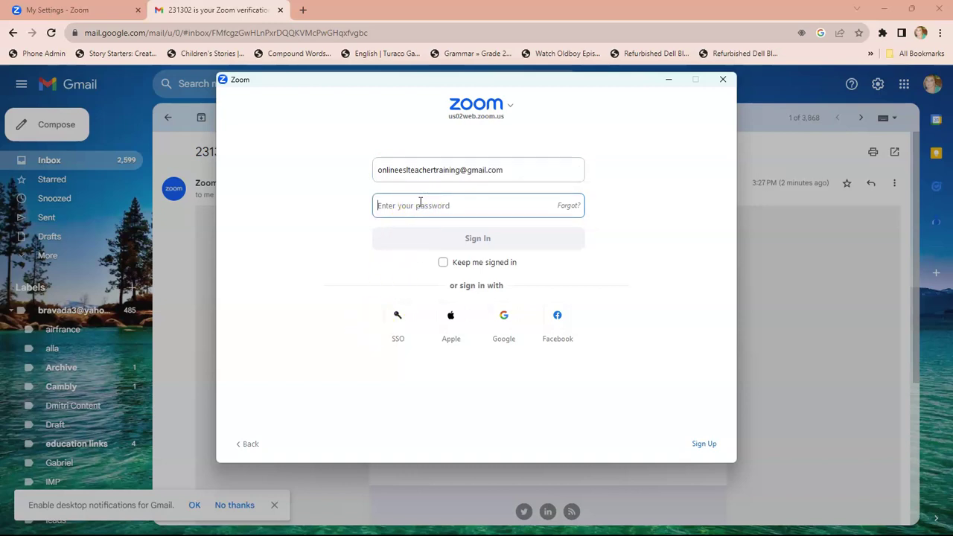
pyautogui.write('••')
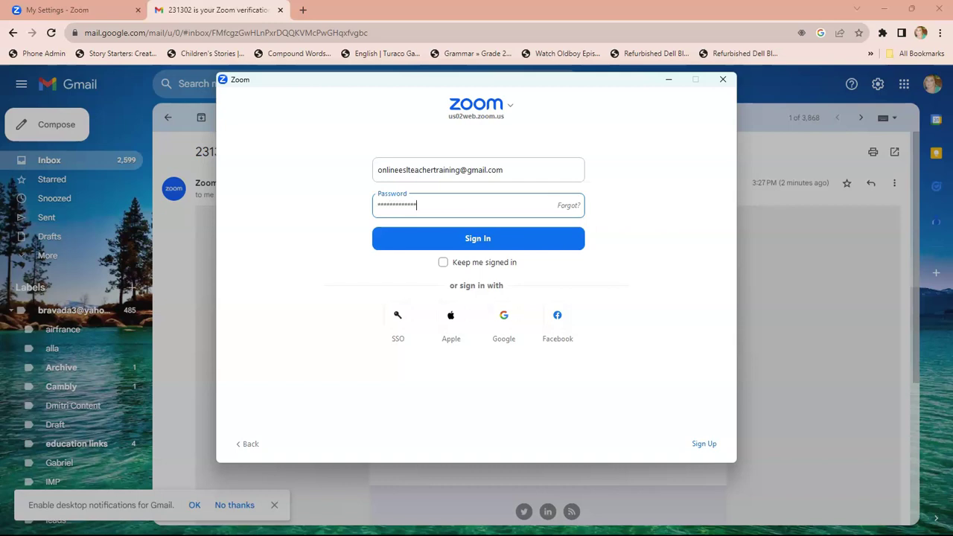
pyautogui.click(477, 242)
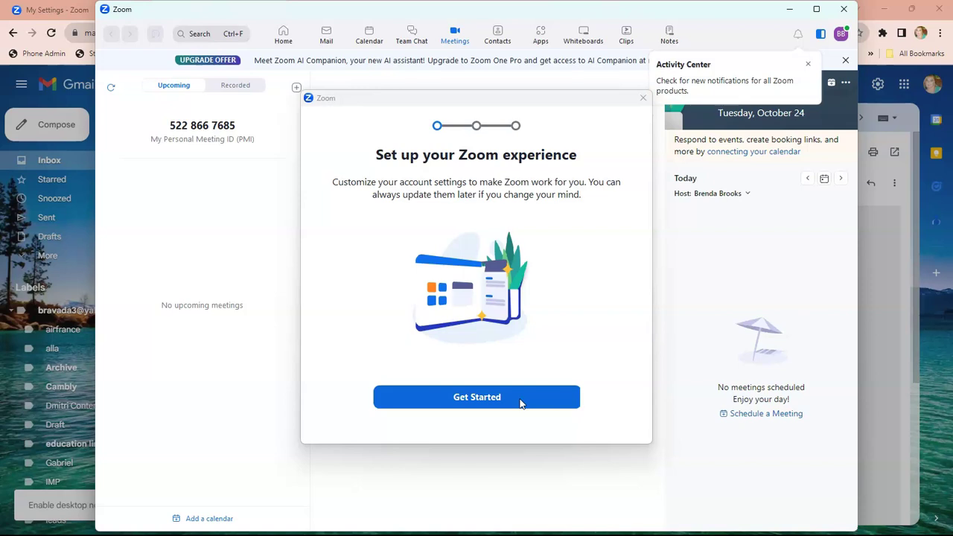
# Finish the setup guide, keeping the display name and skipping calendar connection.
pyautogui.click(520, 397)
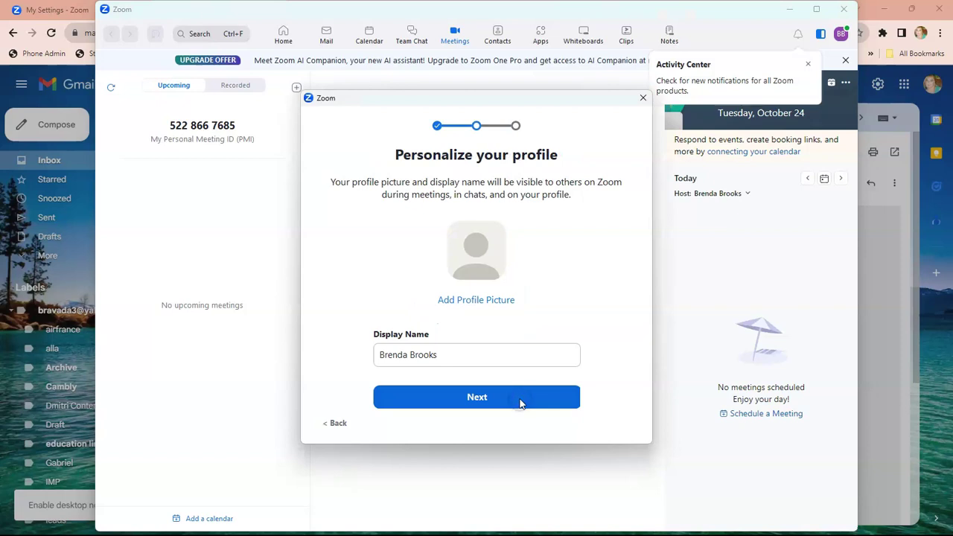
pyautogui.click(520, 398)
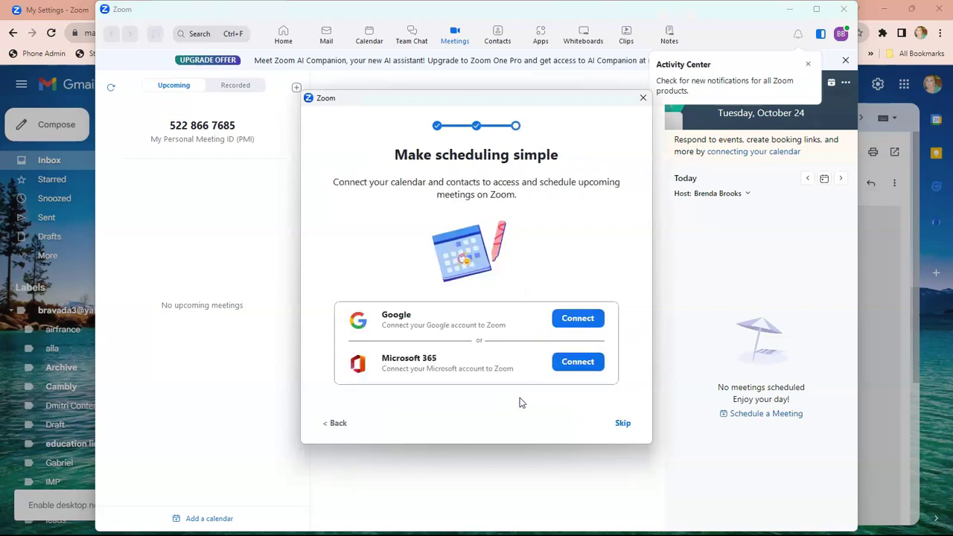
pyautogui.click(623, 423)
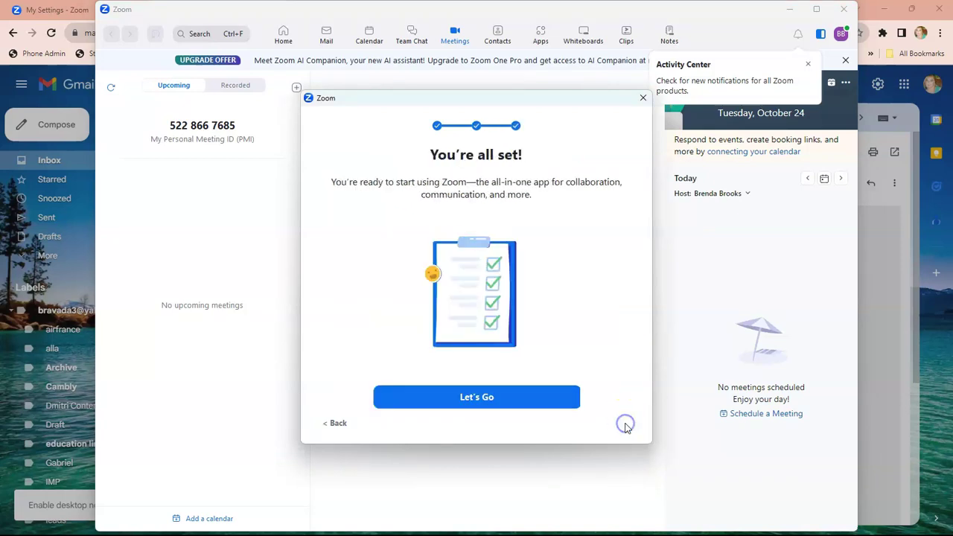
pyautogui.click(533, 398)
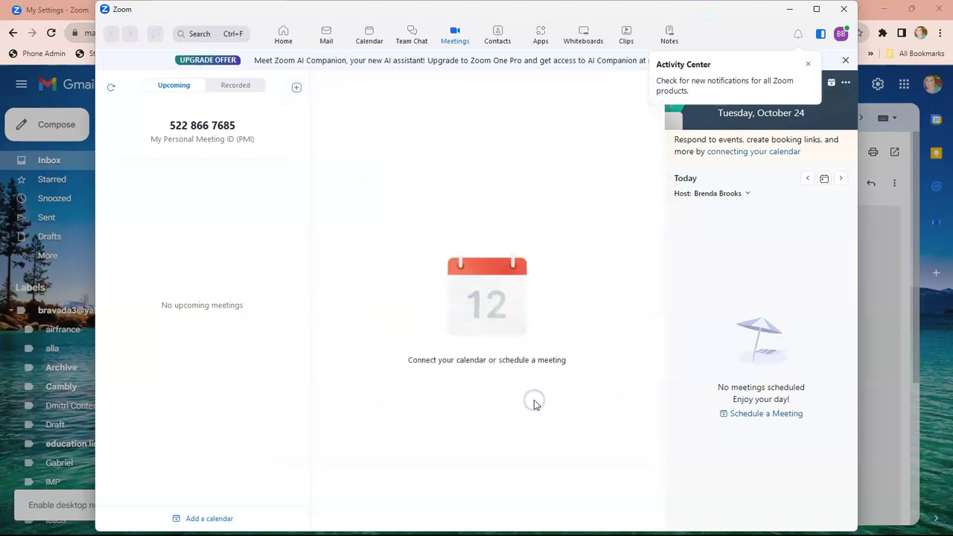
# From the web portal's My Settings page, host a meeting With Video On in the desktop client.
pyautogui.click(790, 11)
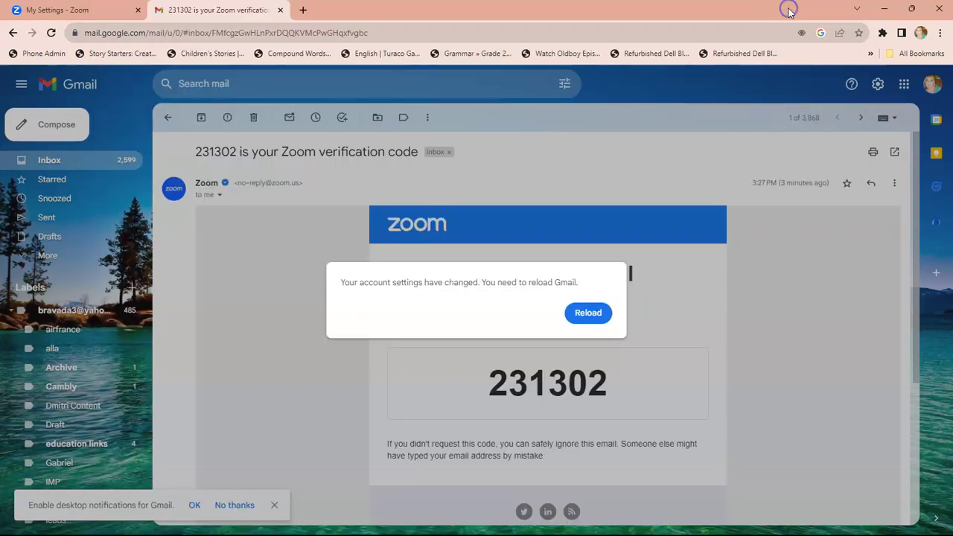
pyautogui.click(91, 9)
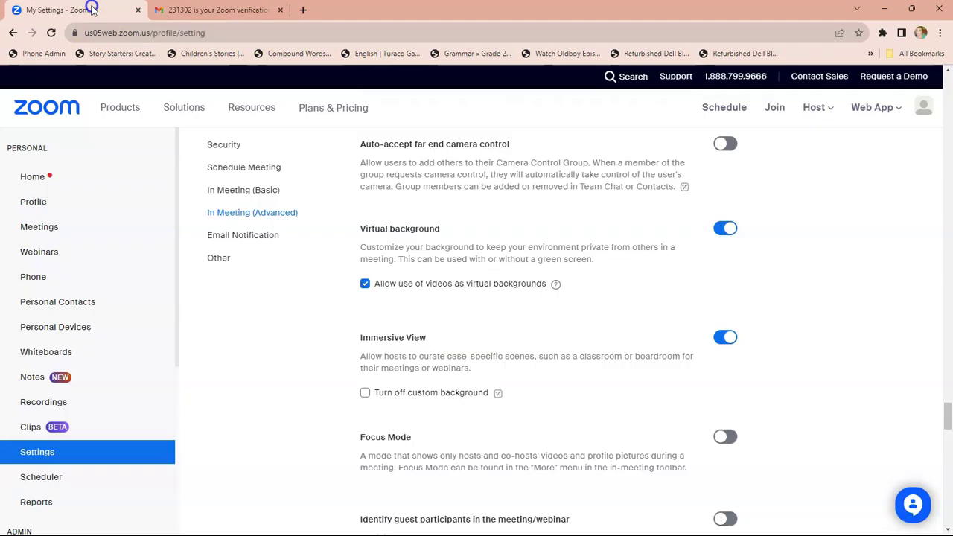
pyautogui.click(811, 107)
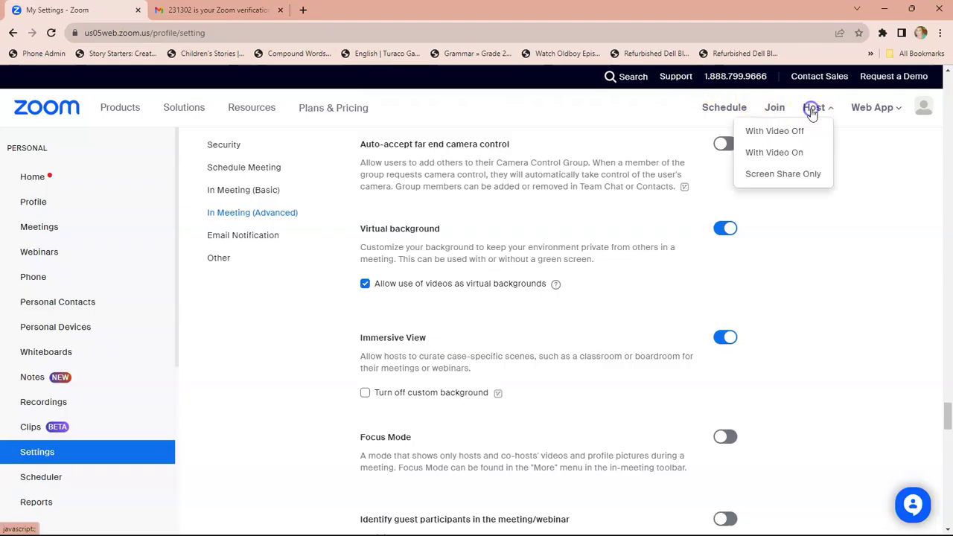
pyautogui.click(789, 152)
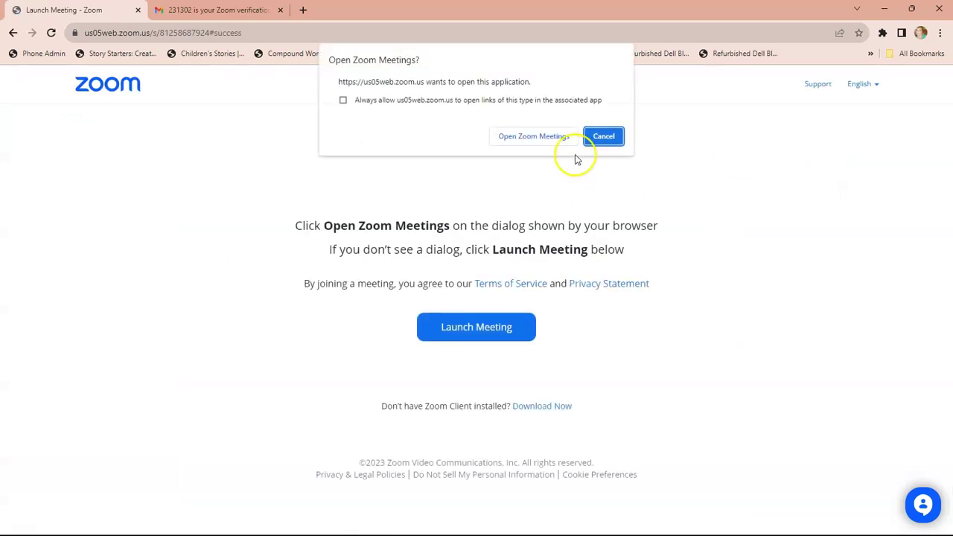
pyautogui.click(549, 136)
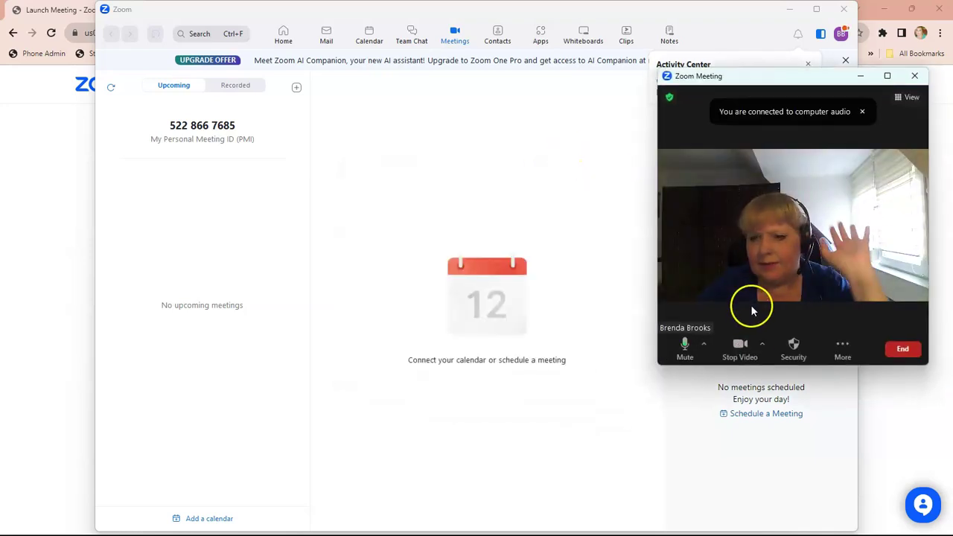
# Add the graveyard Halloween video from Downloads as the meeting's virtual background.
pyautogui.click(762, 344)
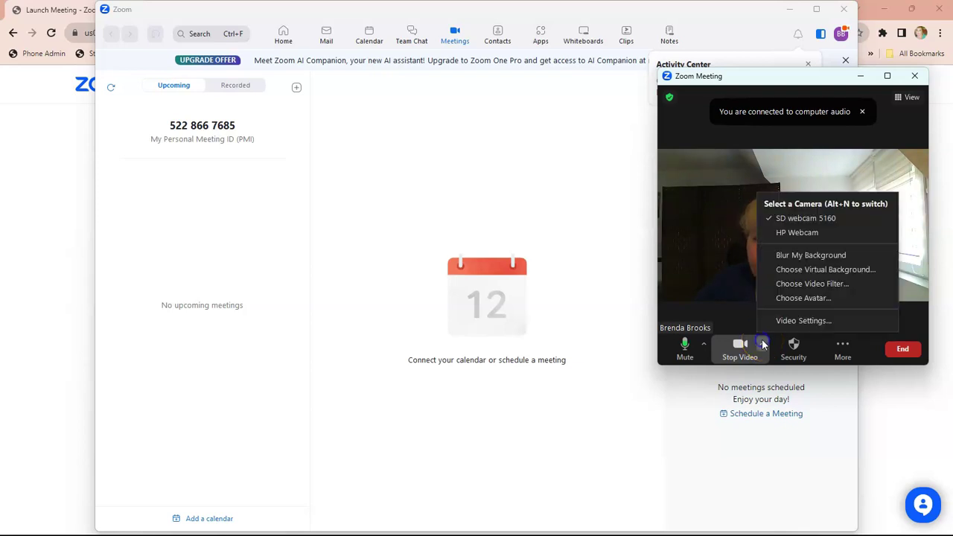
pyautogui.click(809, 272)
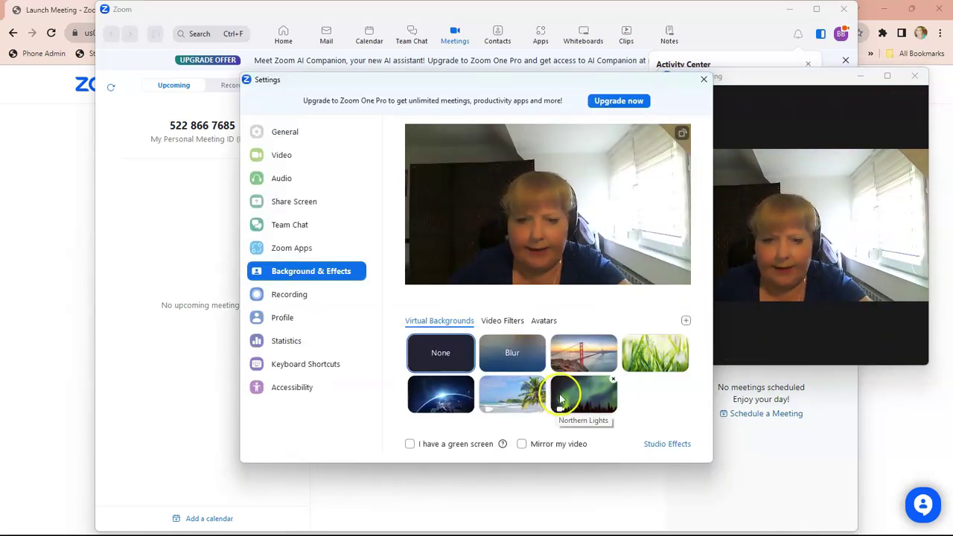
pyautogui.click(686, 321)
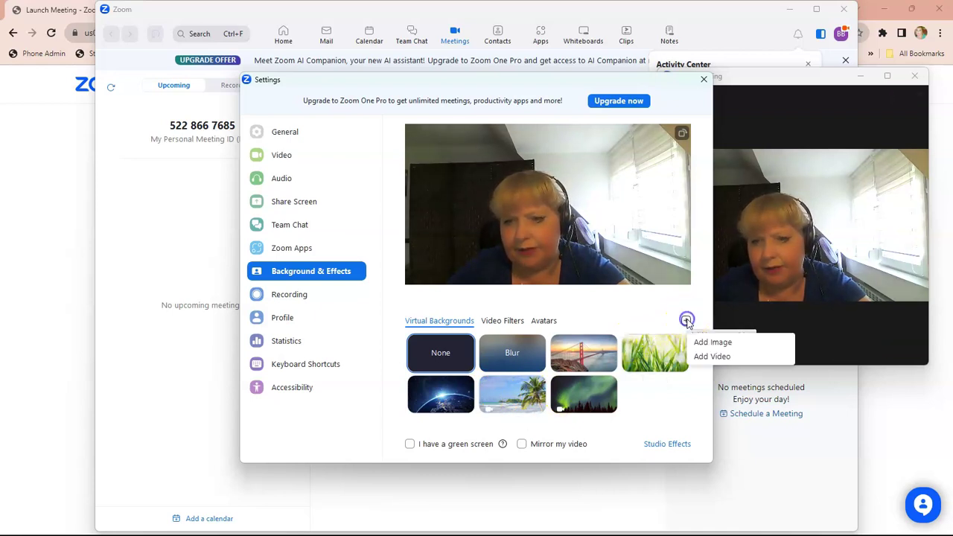
pyautogui.click(706, 358)
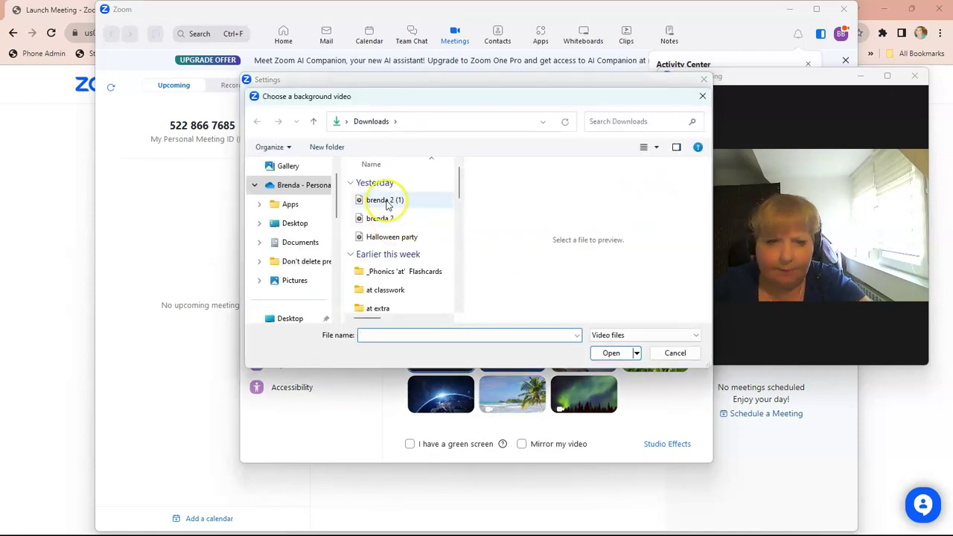
pyautogui.click(381, 199)
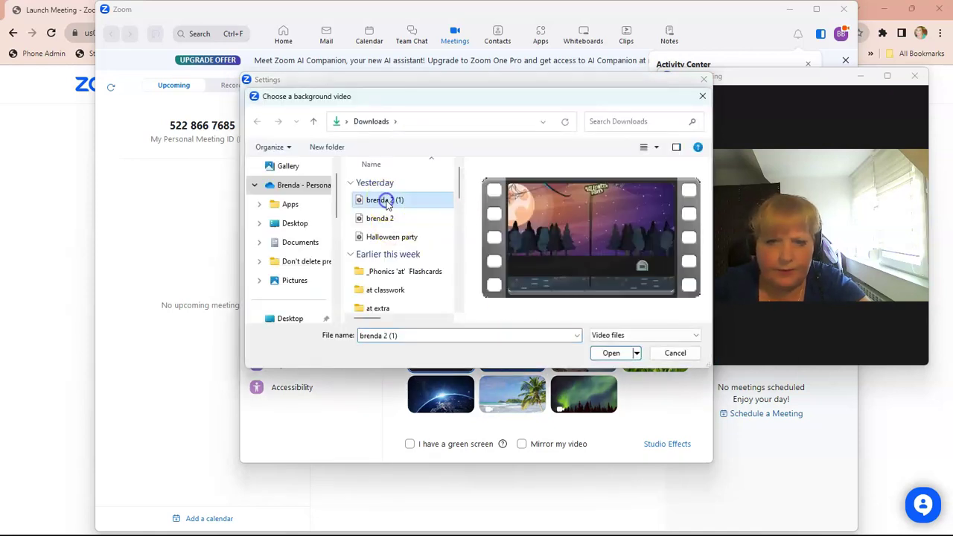
pyautogui.click(618, 353)
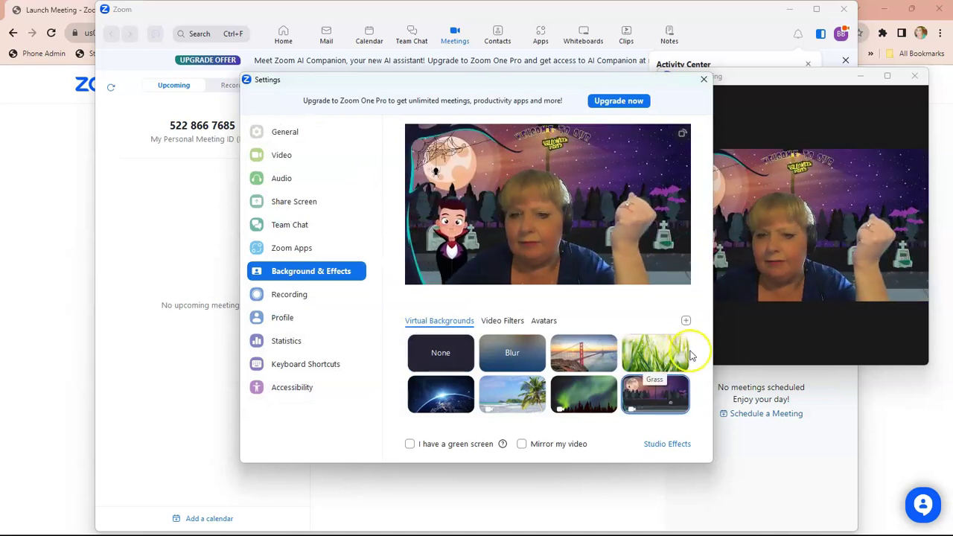
# Add the candy 'Welcome to Class' video from Downloads as the virtual background.
pyautogui.click(685, 320)
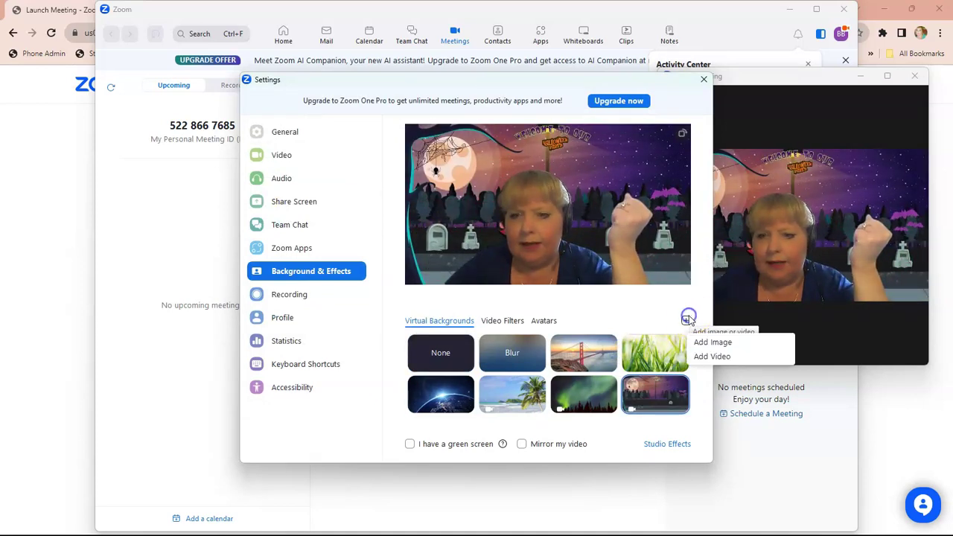
pyautogui.click(698, 357)
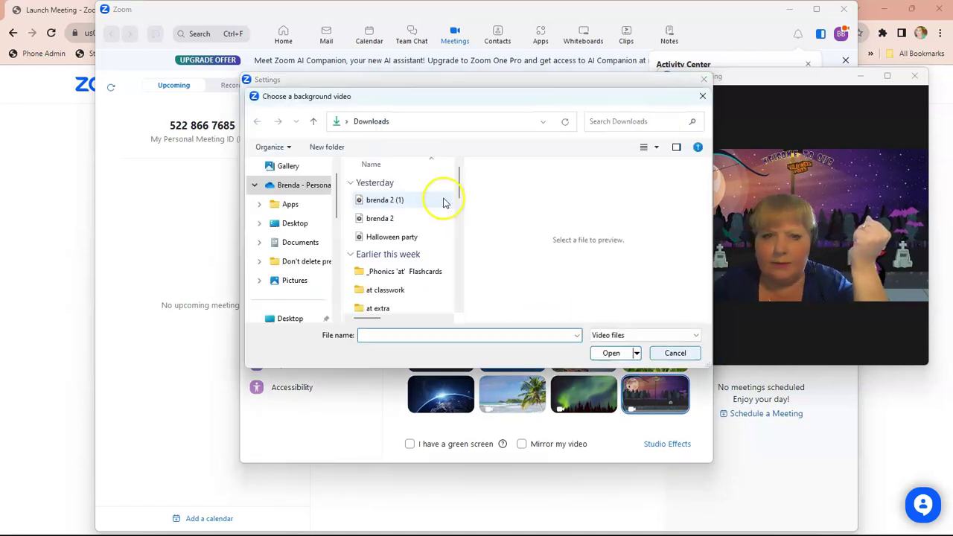
pyautogui.click(399, 202)
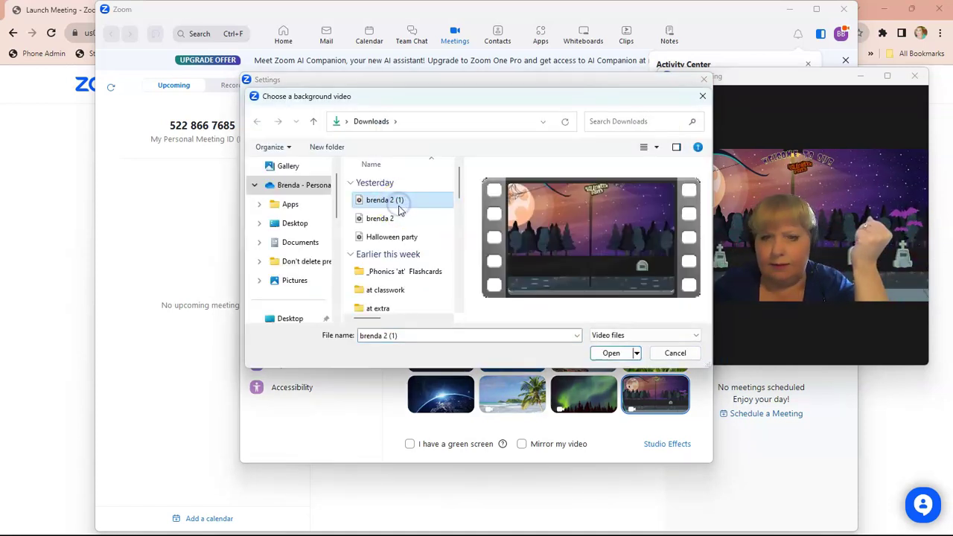
pyautogui.click(395, 218)
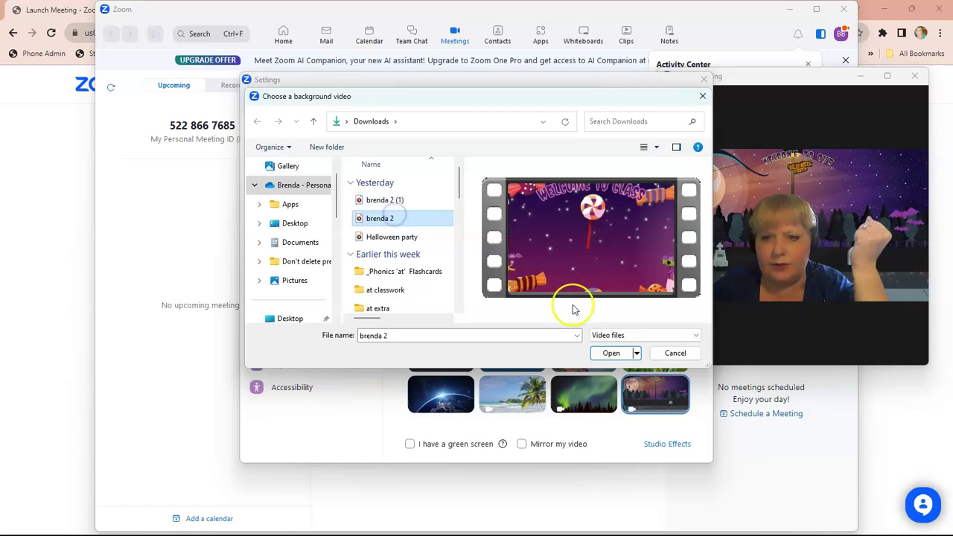
pyautogui.click(608, 353)
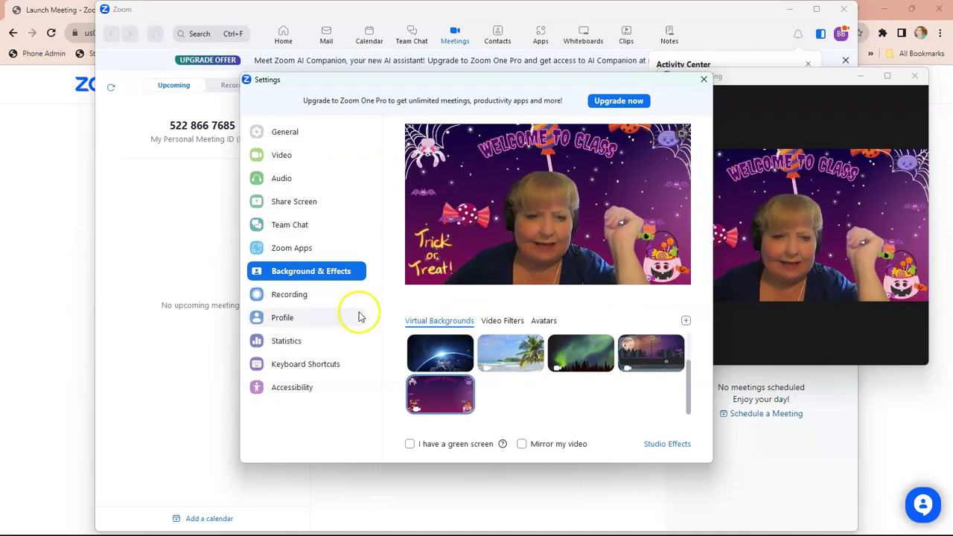
# Close the Settings window and maximize the Zoom Meeting window.
pyautogui.click(46, 303)
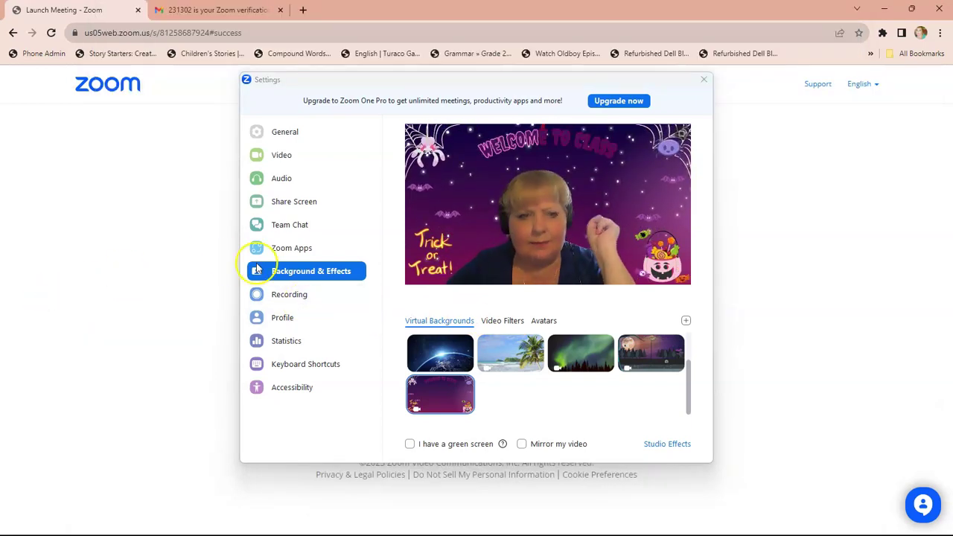
pyautogui.click(697, 85)
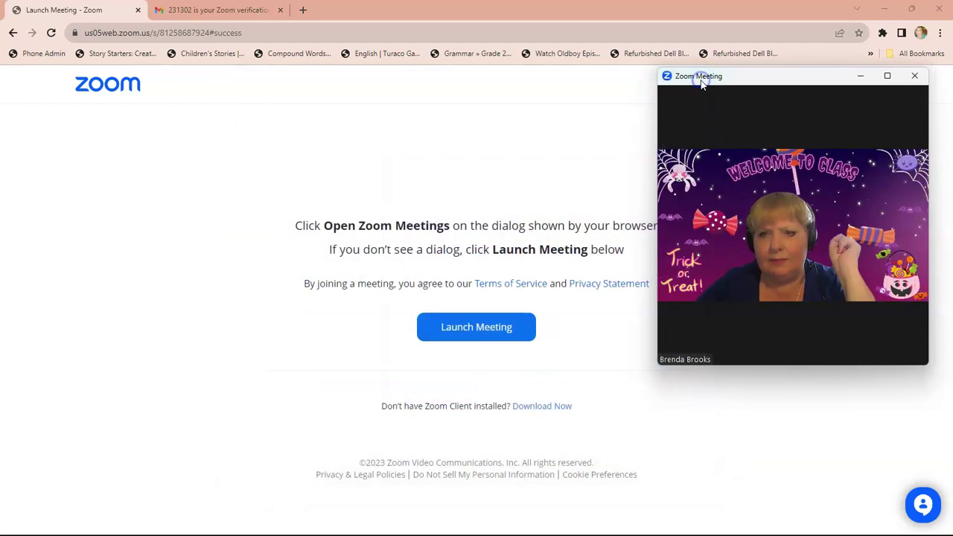
pyautogui.click(886, 76)
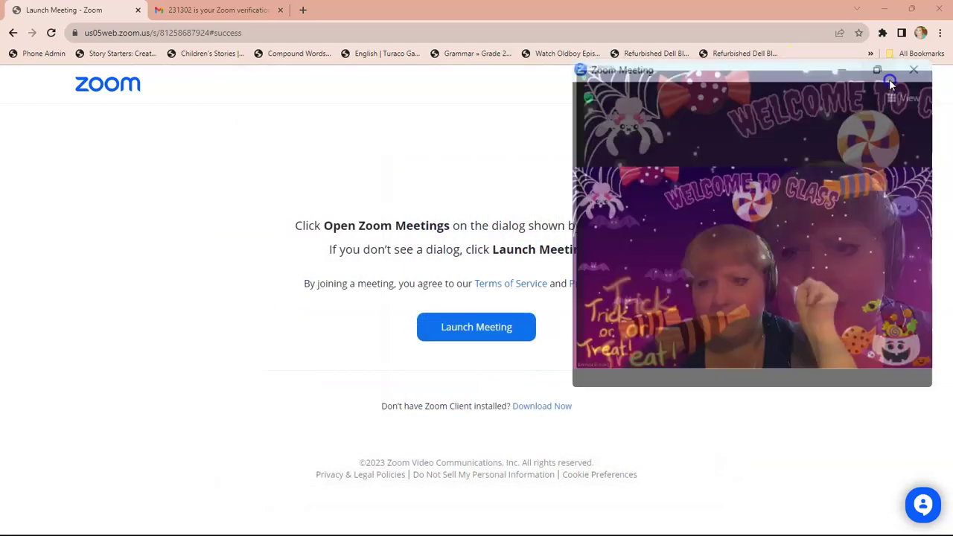